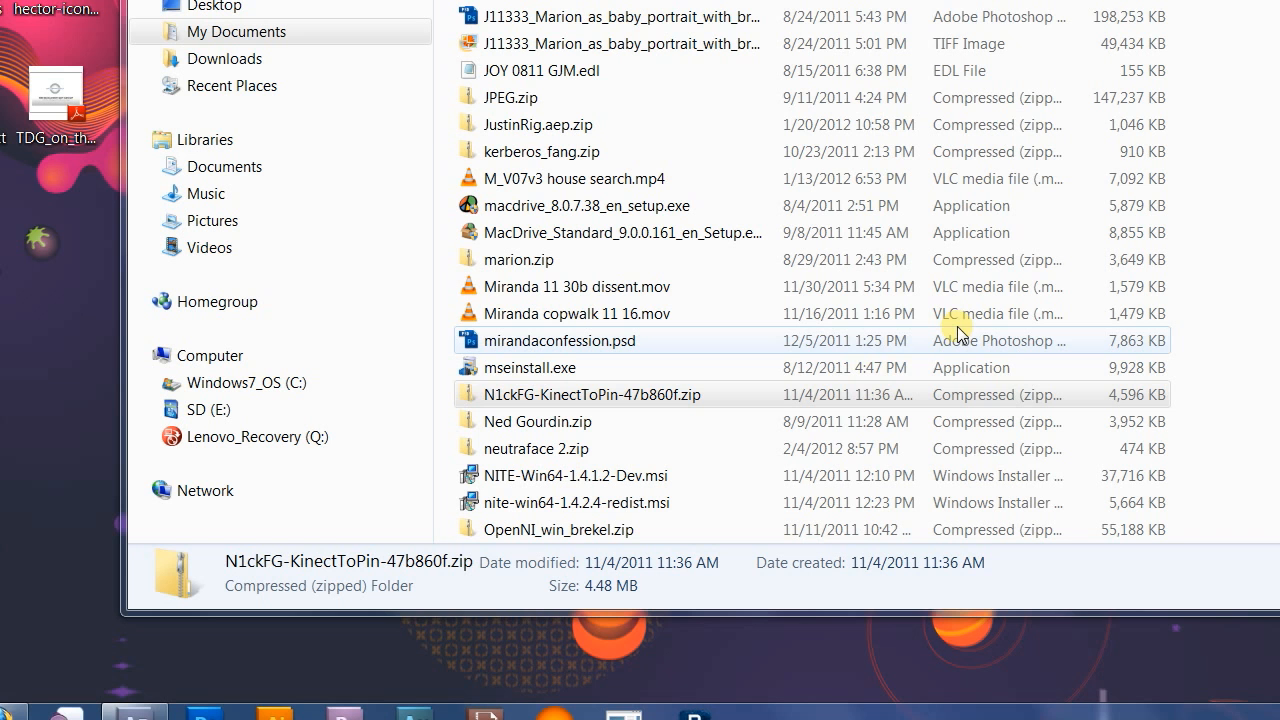
Extract N1ckFG-KinectToPin-47b860f.zip into a folder of the same name in Downloads.
right_click(674, 400)
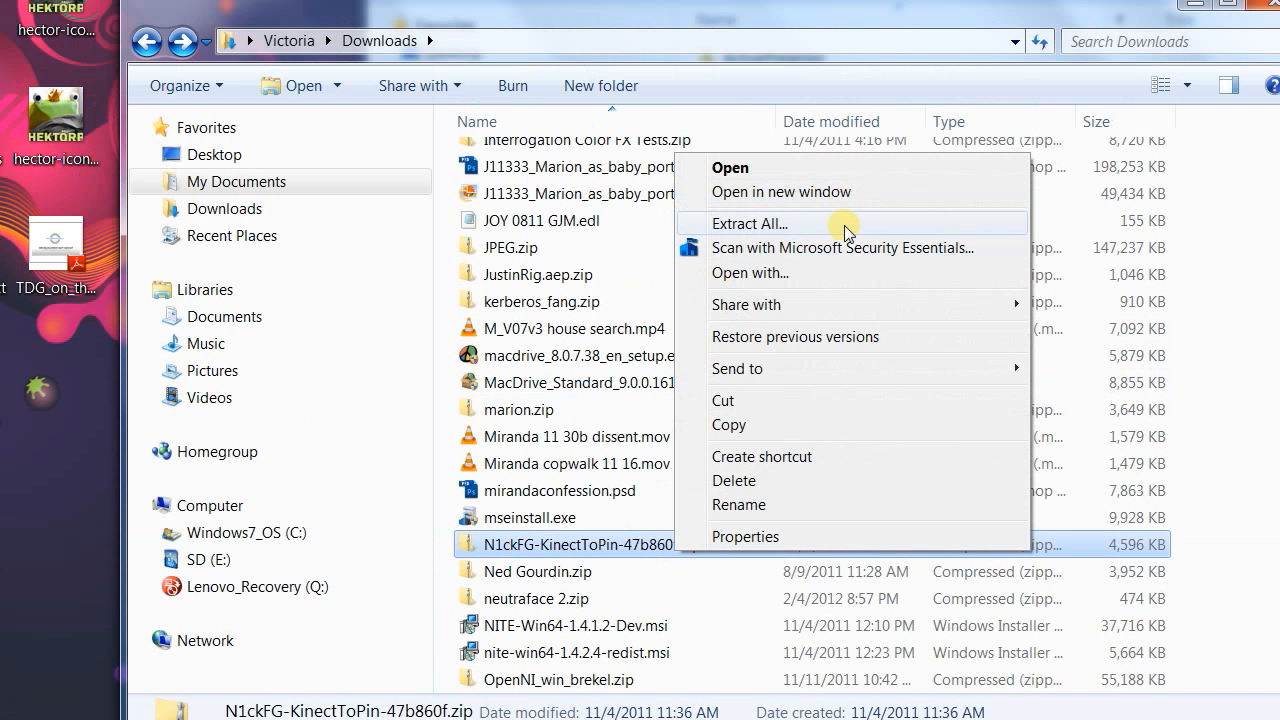
click(844, 225)
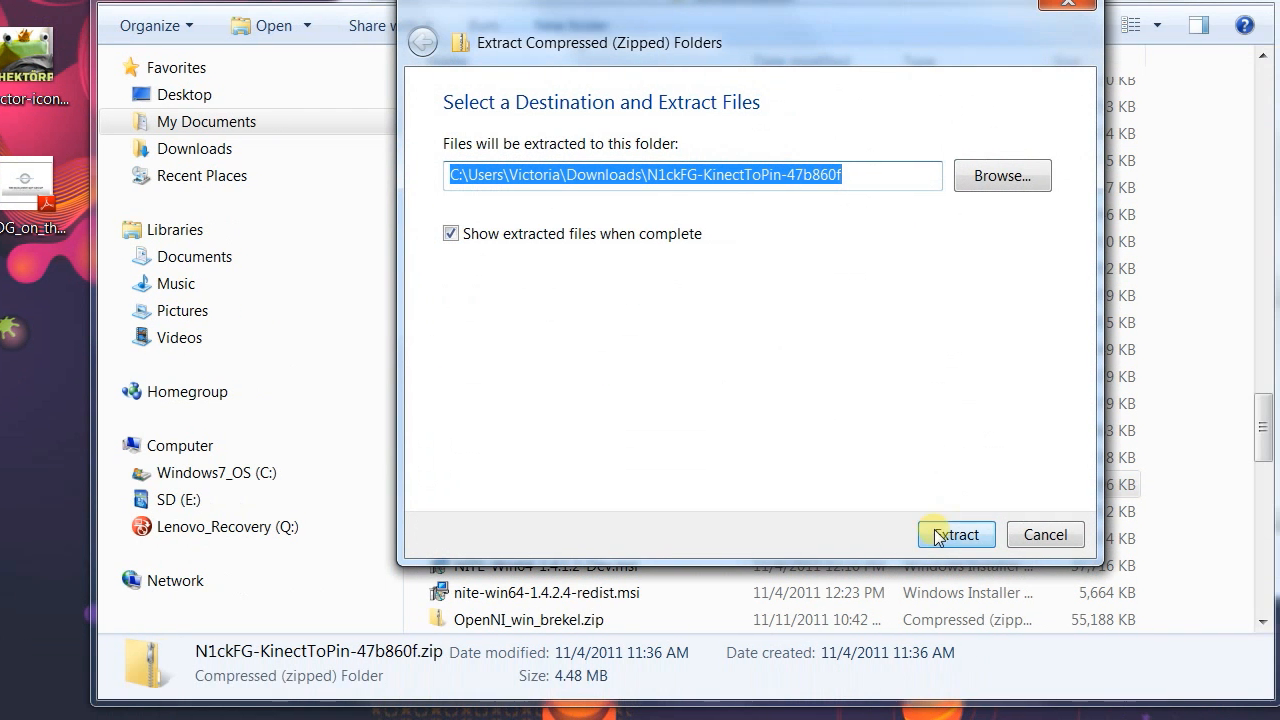
click(938, 536)
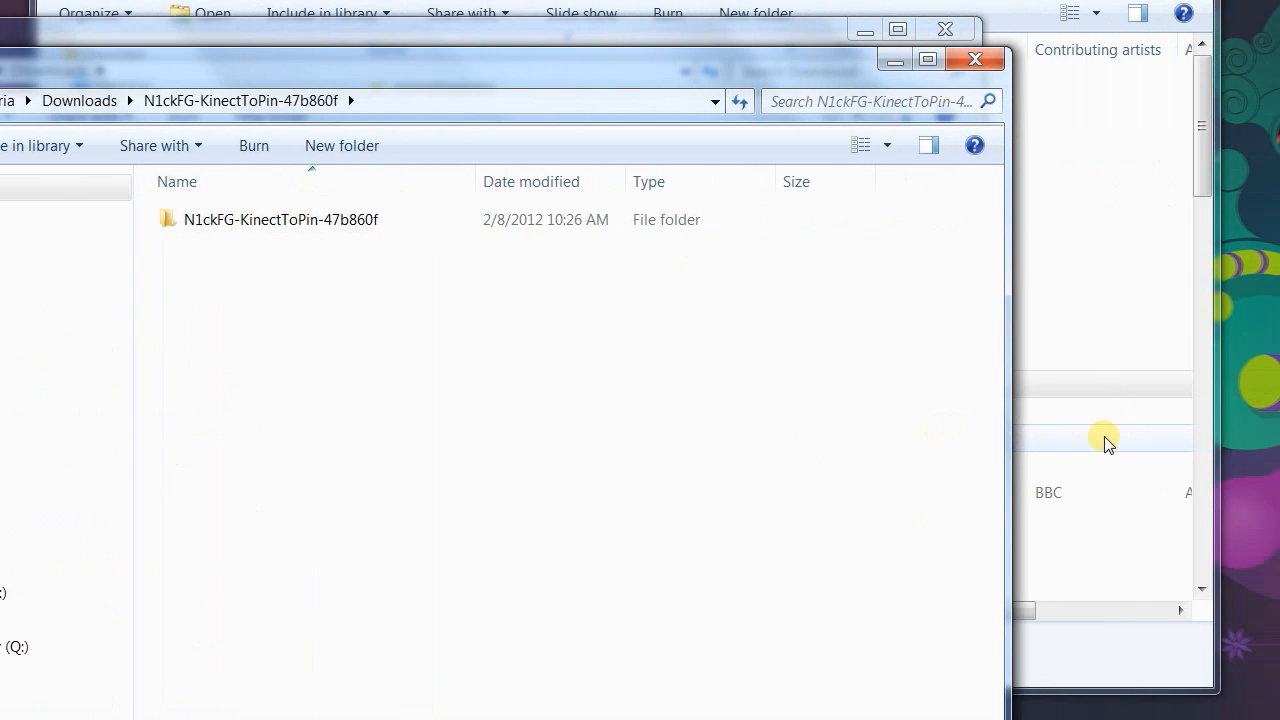
View the contents of the Processing folder in My Documents and return to the extracted archive's folder.
click(963, 396)
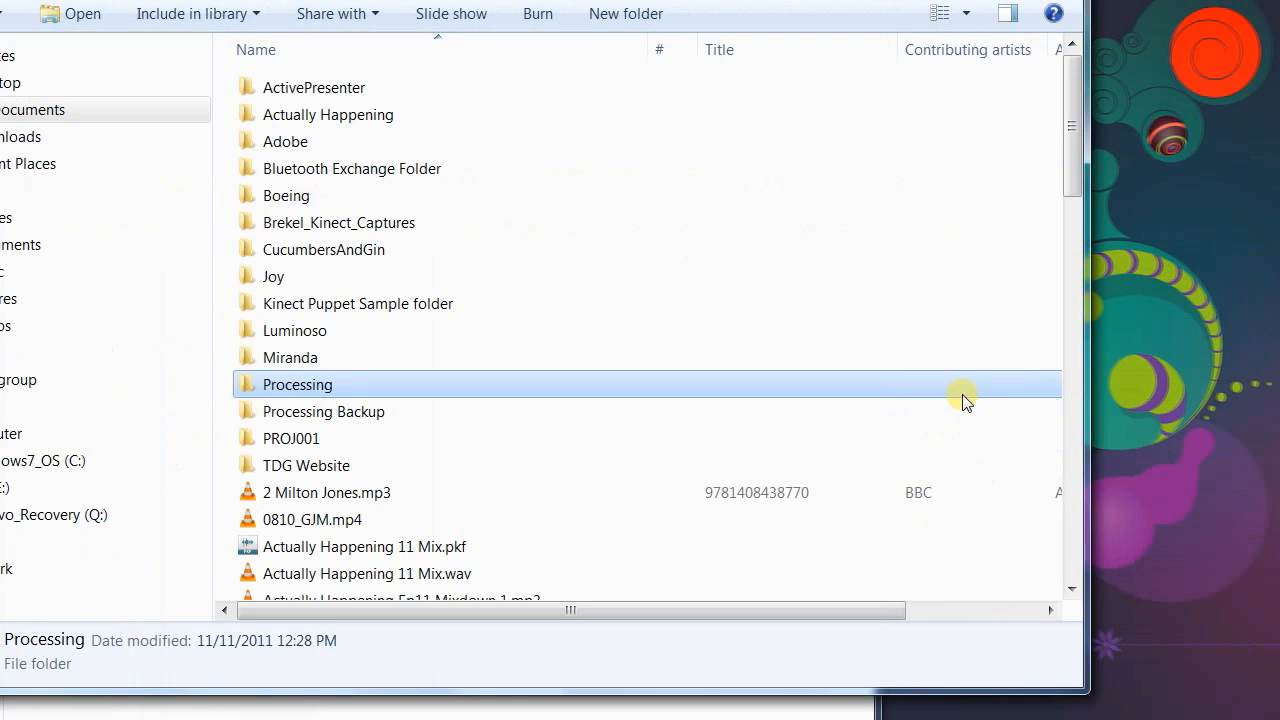
double_click(365, 383)
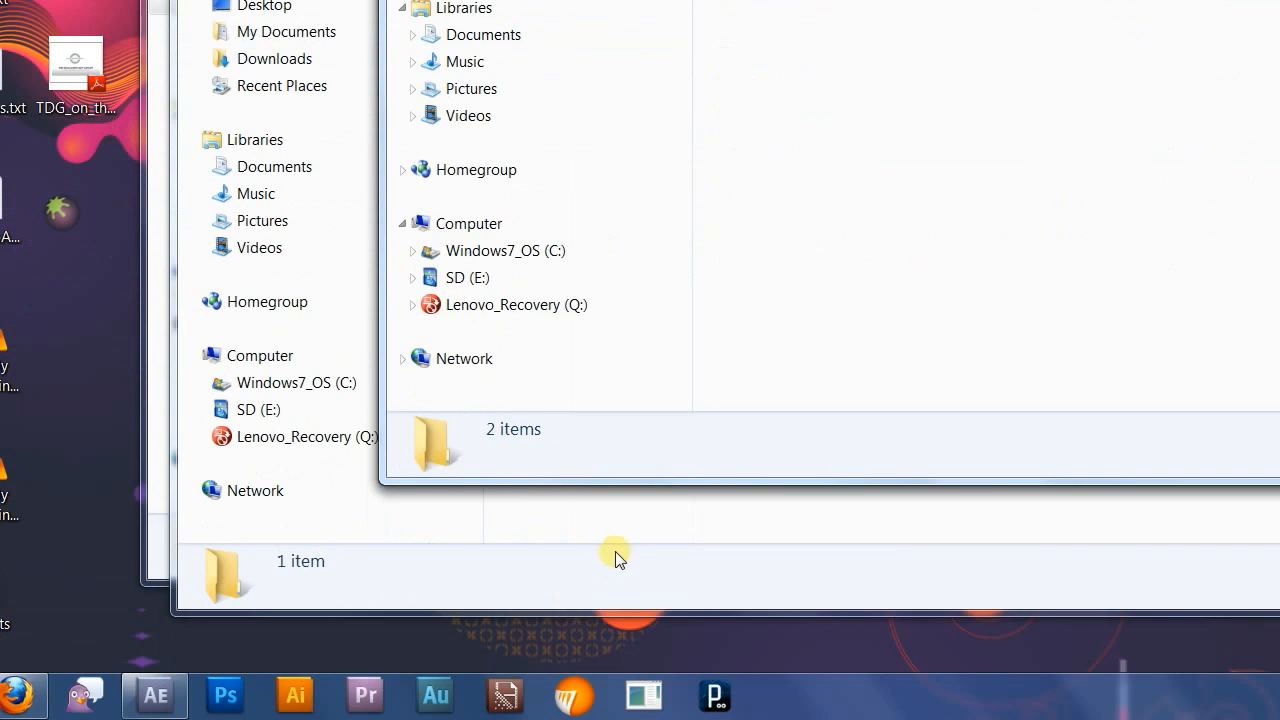
click(617, 539)
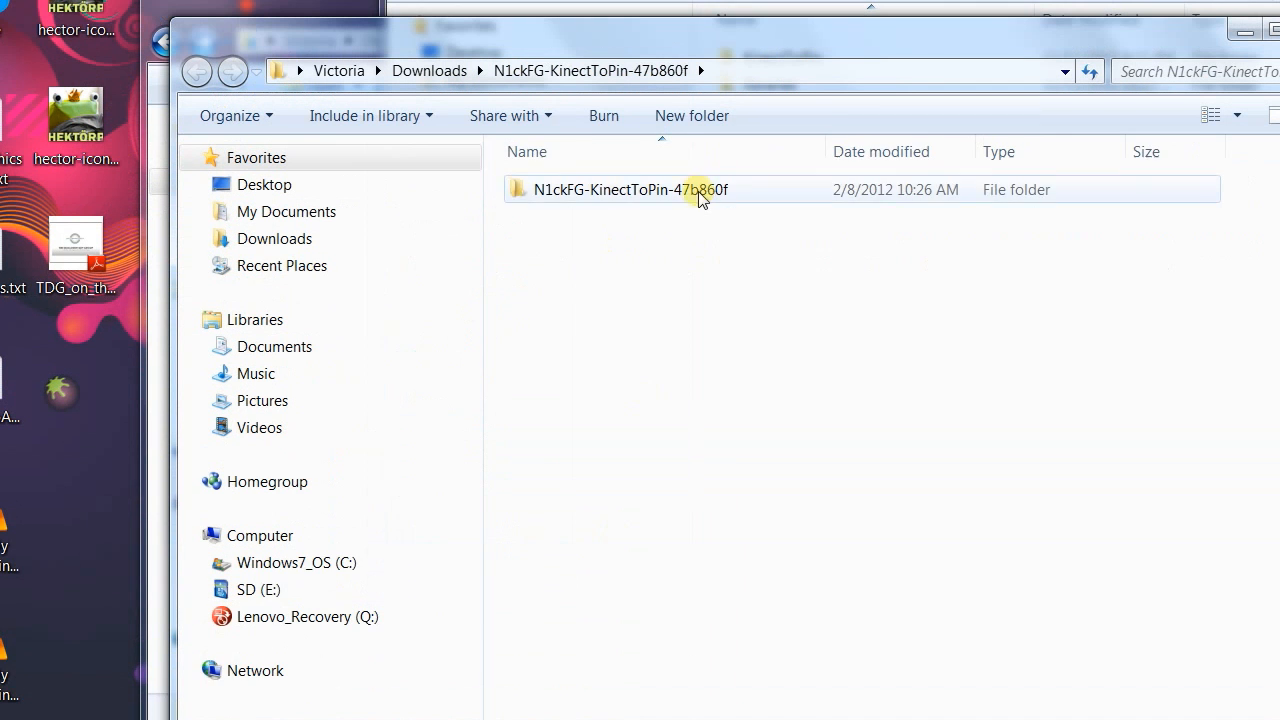
Rename the inner N1ckFG-KinectToPin-47b860f folder as KinectToPin.
click(699, 10)
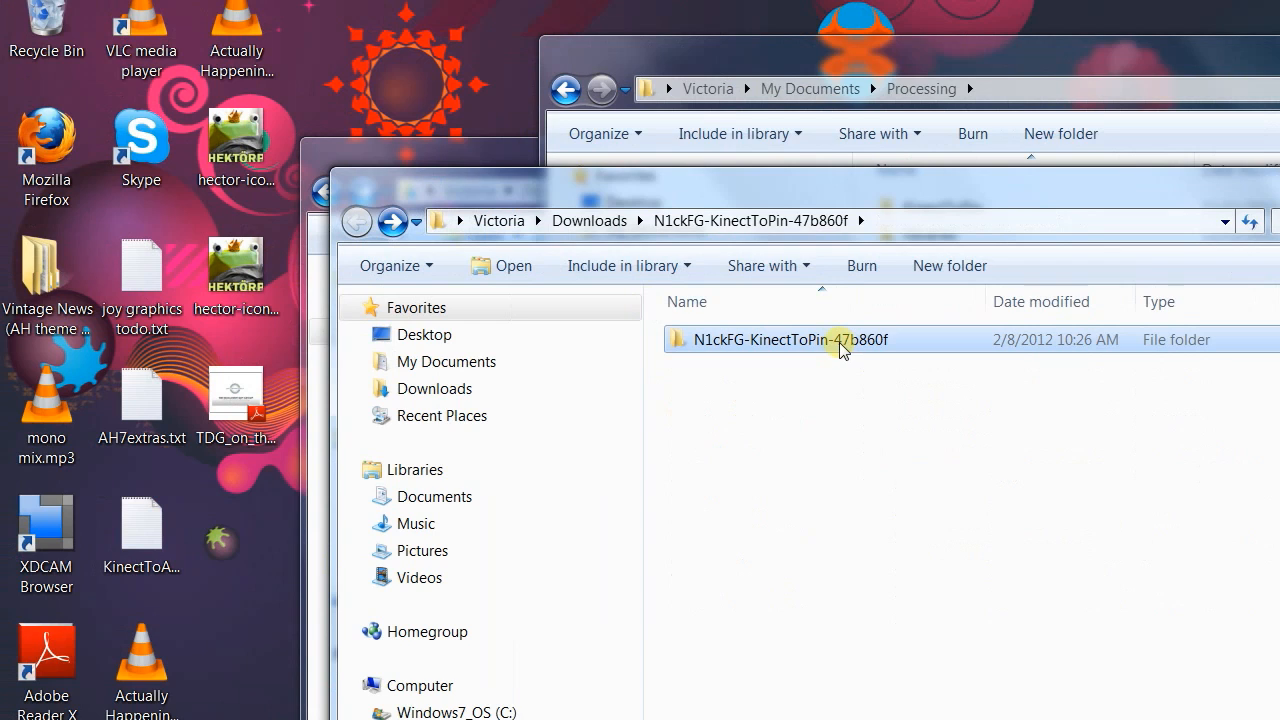
right_click(681, 194)
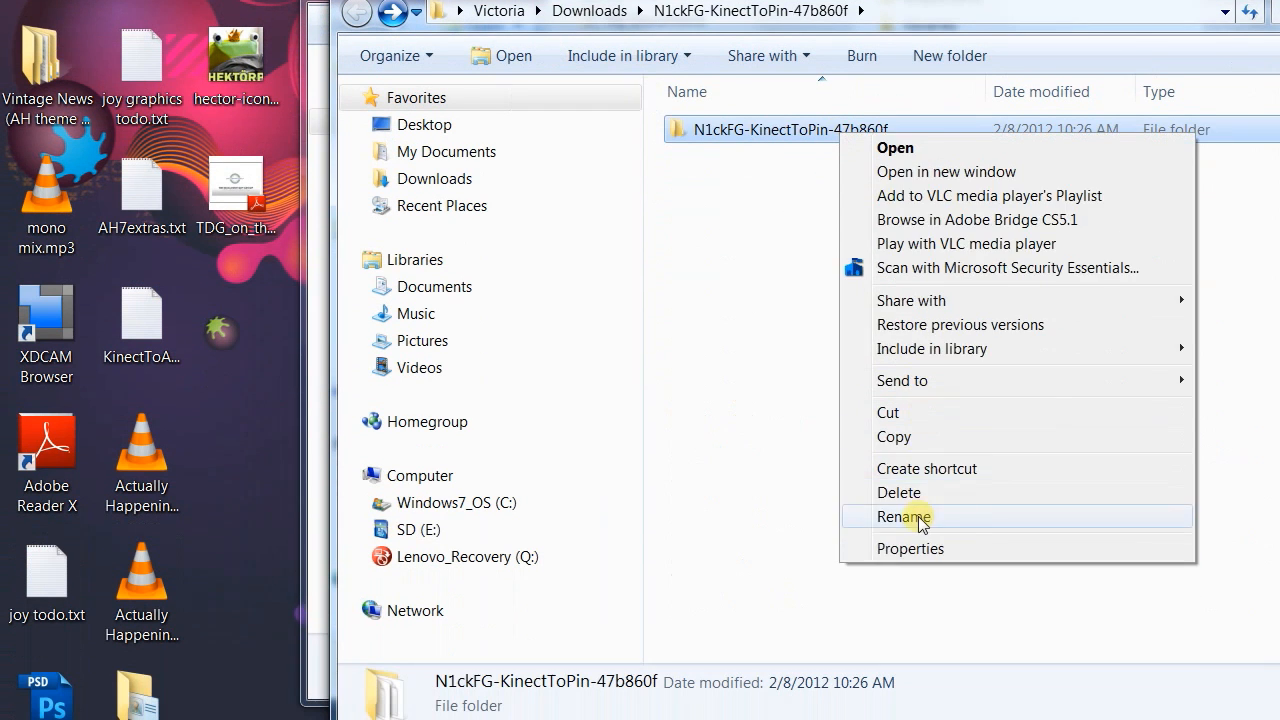
click(916, 577)
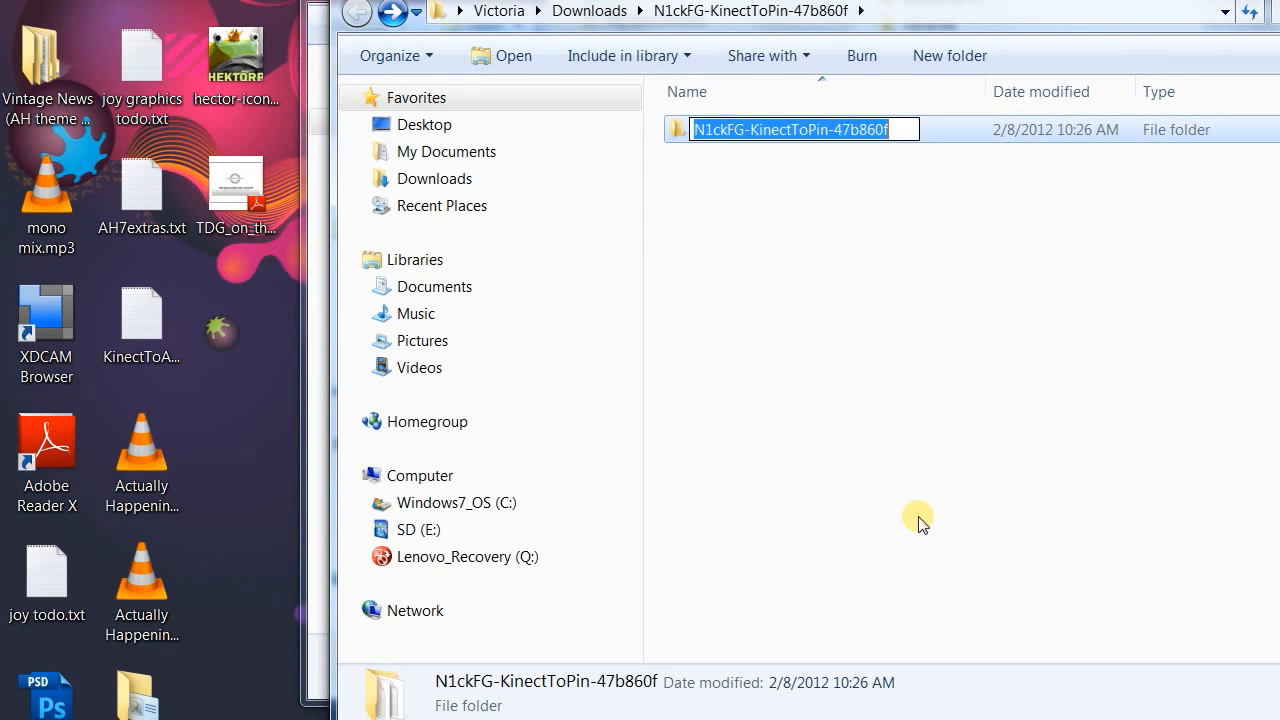
text(KinectToPin)
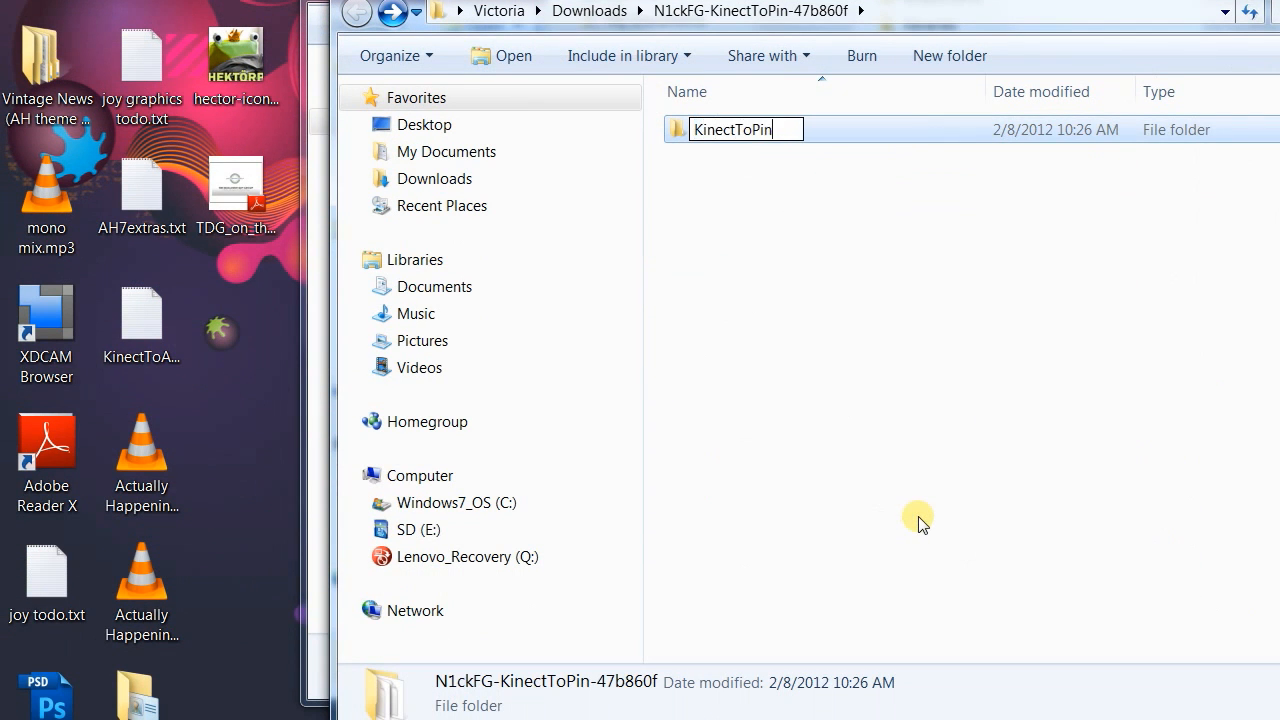
key(Return)
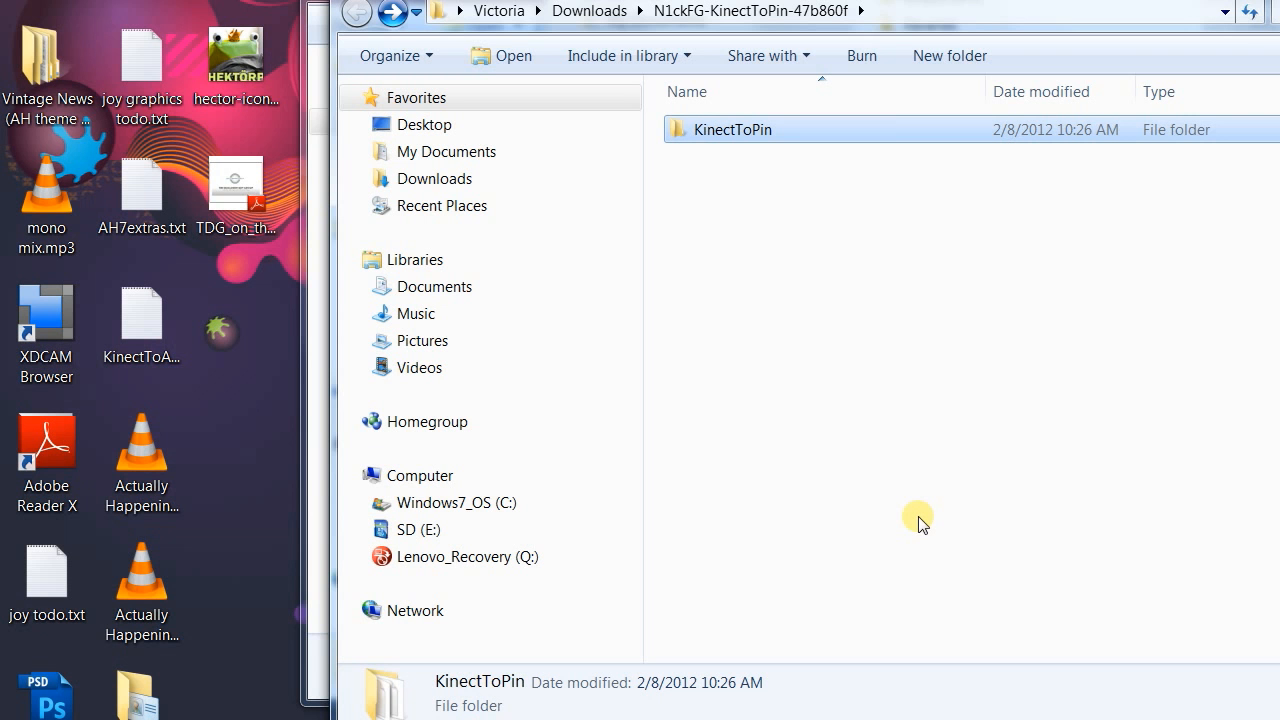
Launch OSCeleton and Processing.
drag(919, 516, 790, 702)
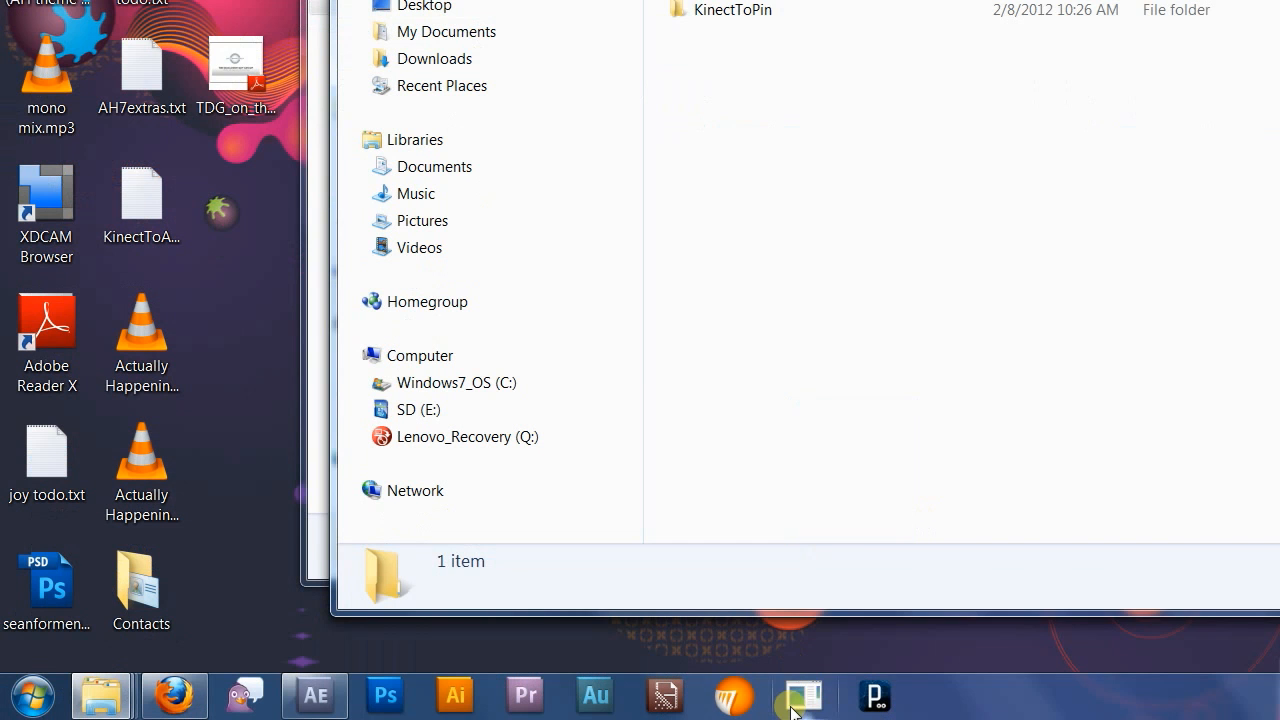
click(791, 706)
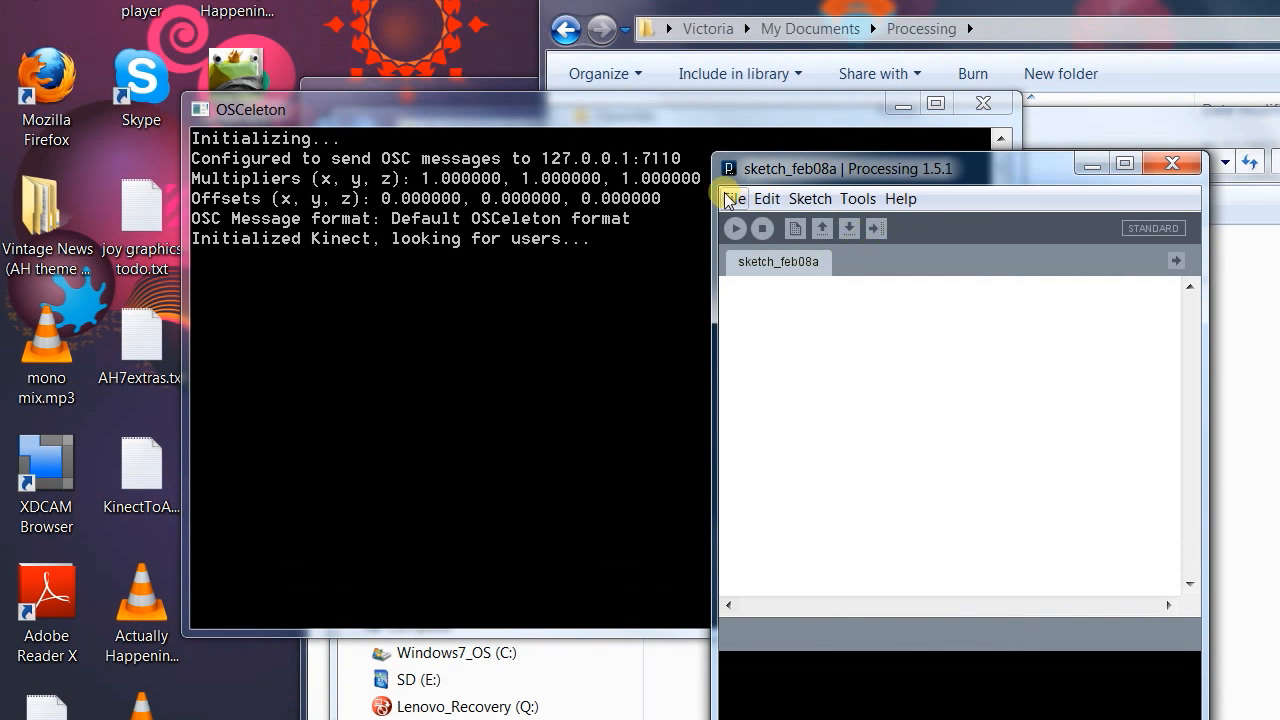
Open the KinectToPin sketch from the Processing sketchbook and run it.
click(734, 138)
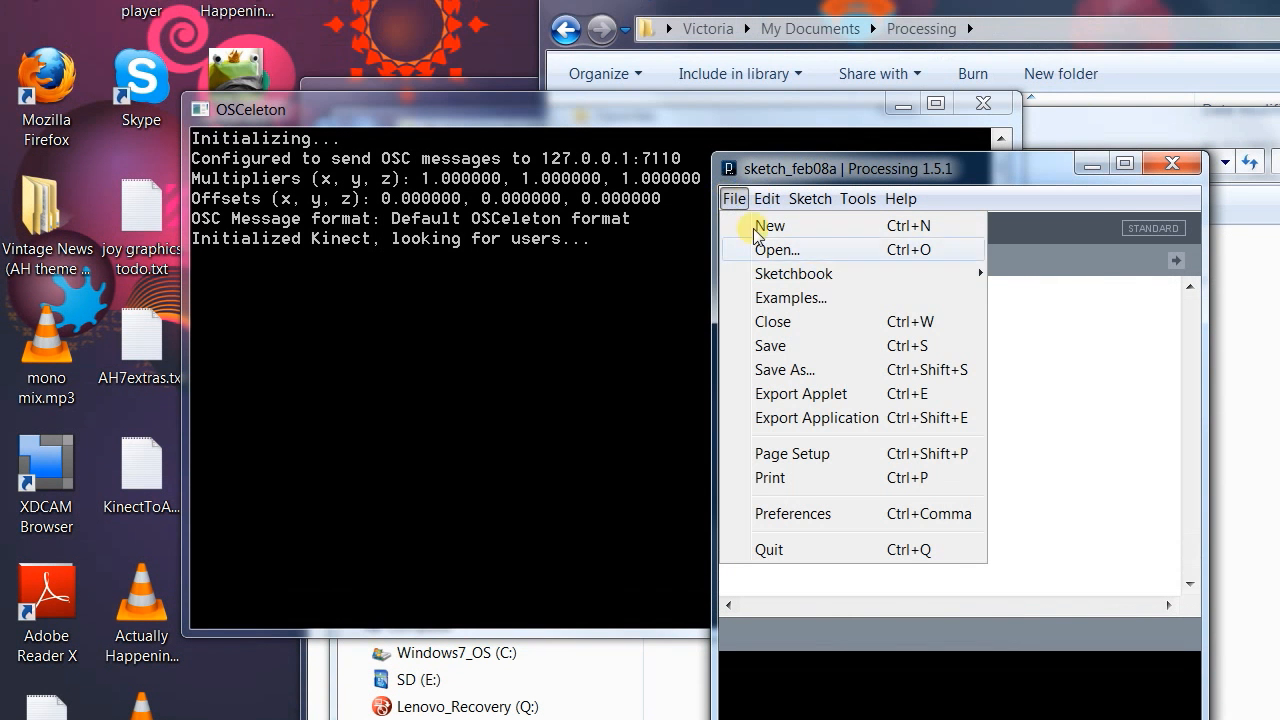
mouse_move(822, 225)
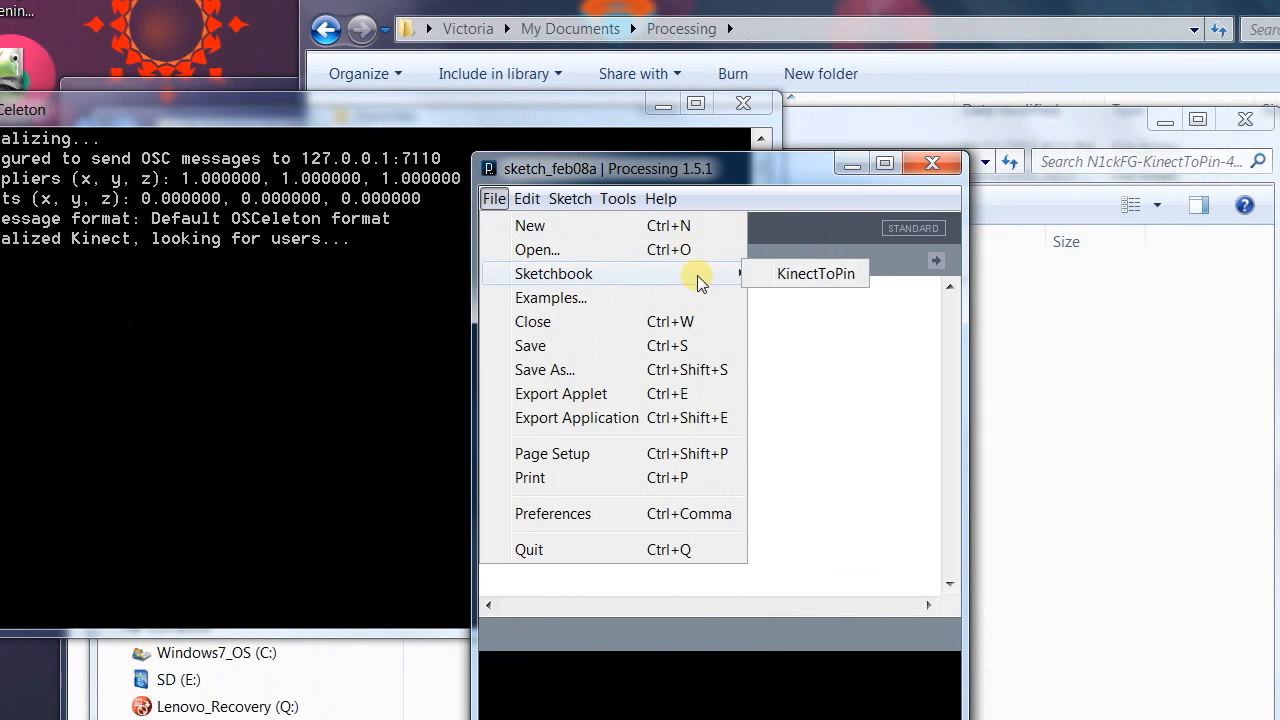
click(767, 280)
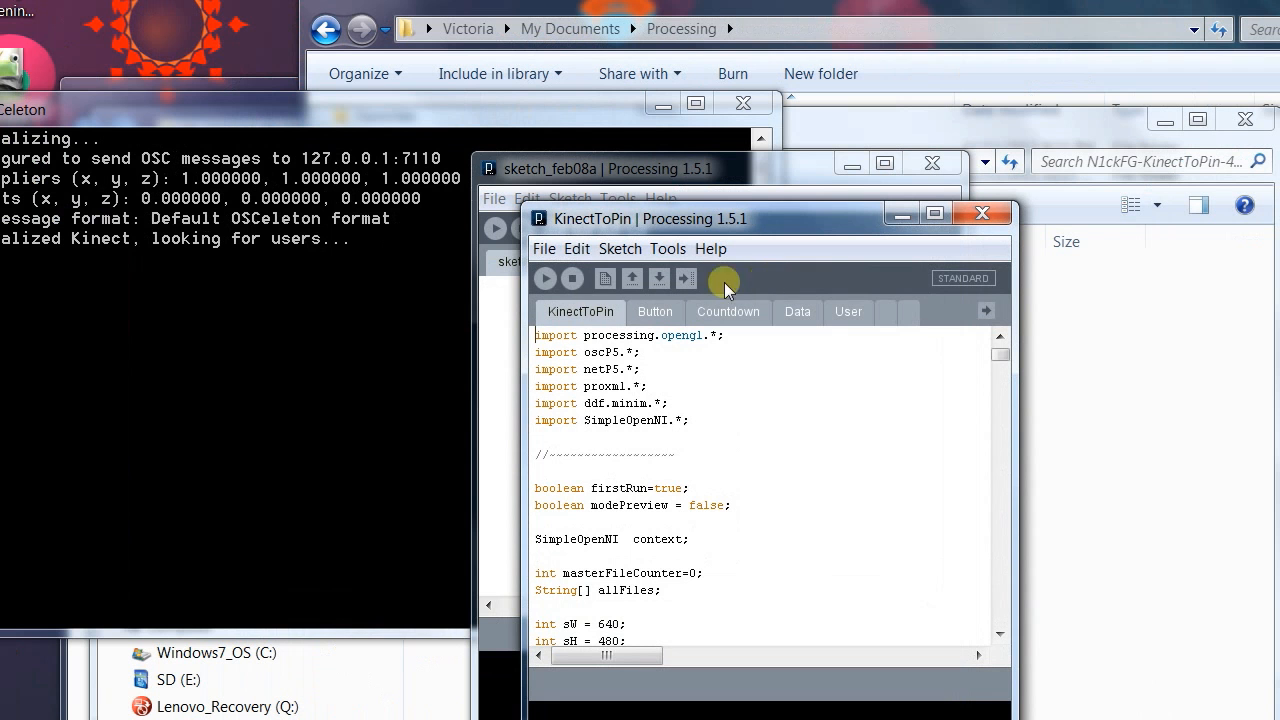
click(545, 281)
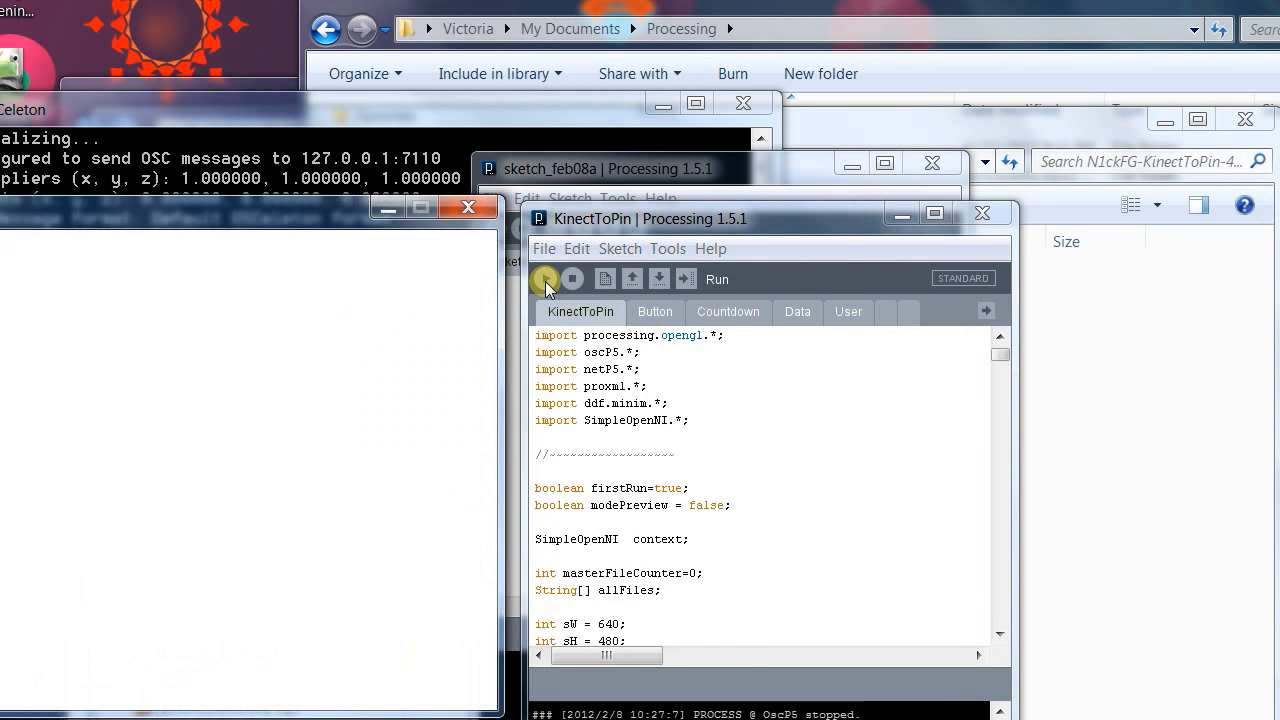
Place the running KinectToPin window beside the OSCeleton console and toggle its camera view on and off.
mouse_move(249, 215)
mouse_down()
mouse_move(283, 214)
mouse_move(348, 277)
mouse_move(626, 294)
mouse_up()
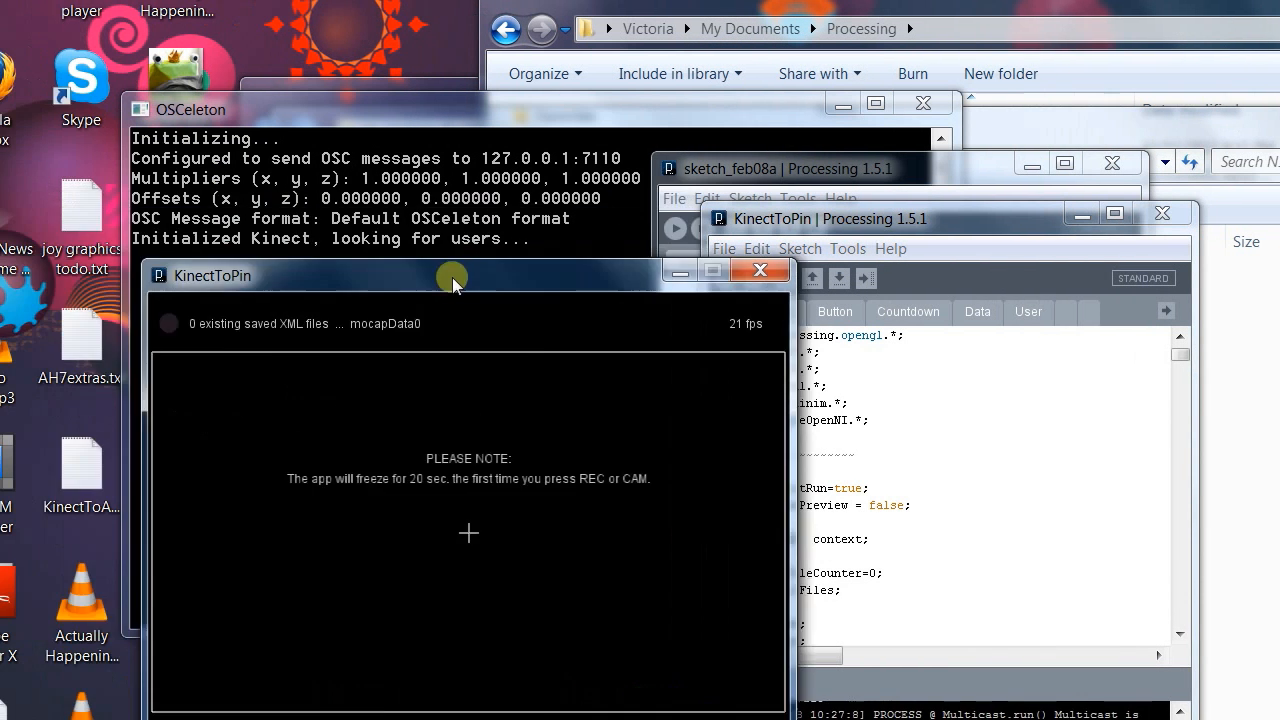
drag(746, 294, 1054, 249)
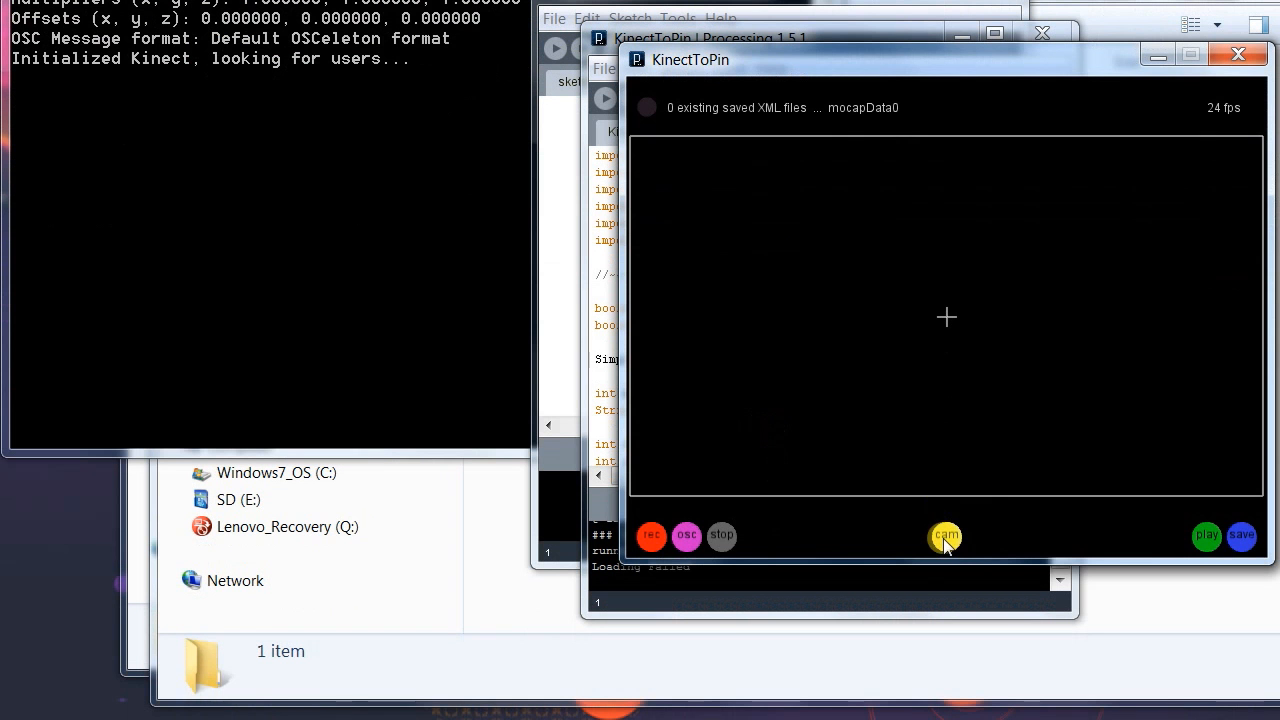
click(943, 538)
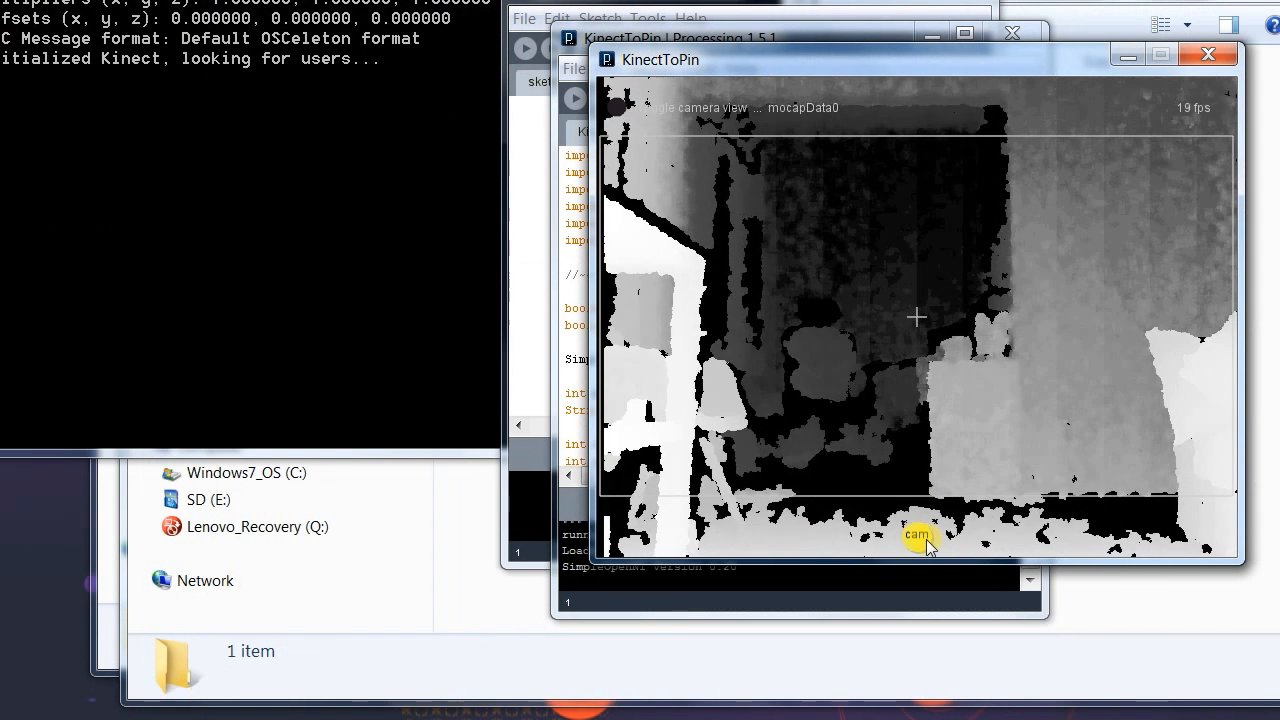
click(950, 538)
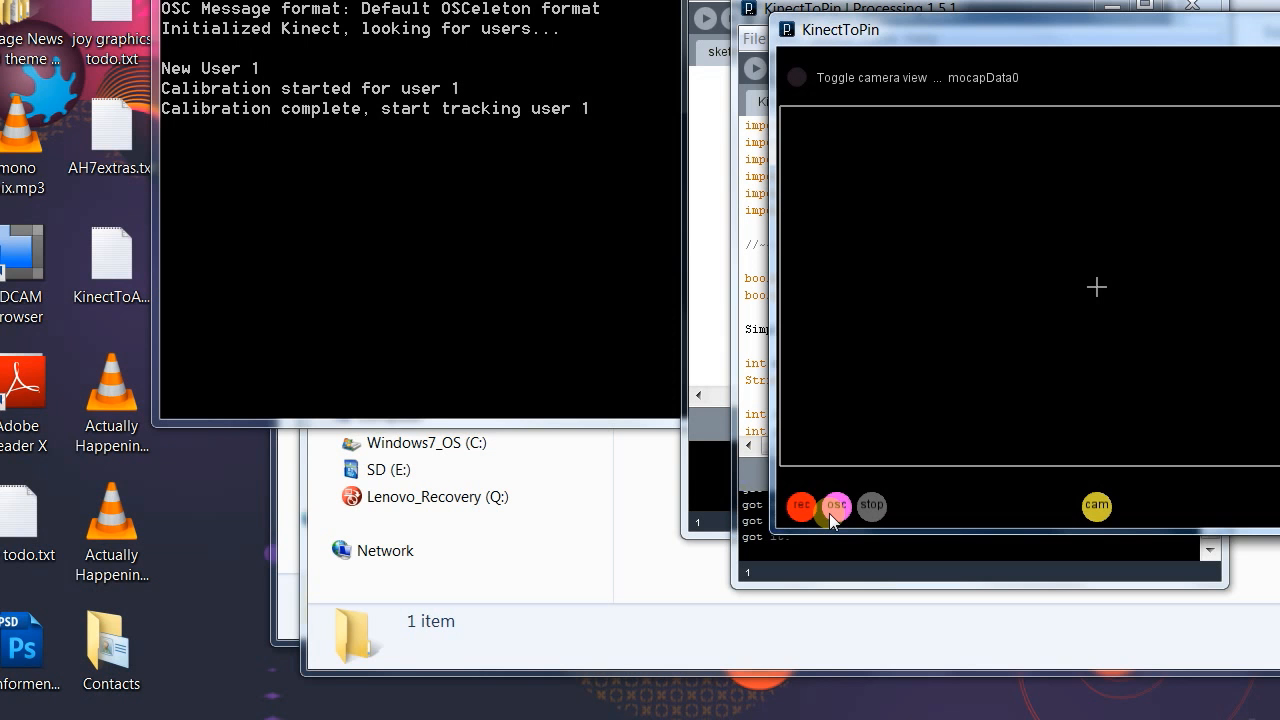
Record a take of OSC motion data, stop it, and save all XML files for After Effects.
click(829, 513)
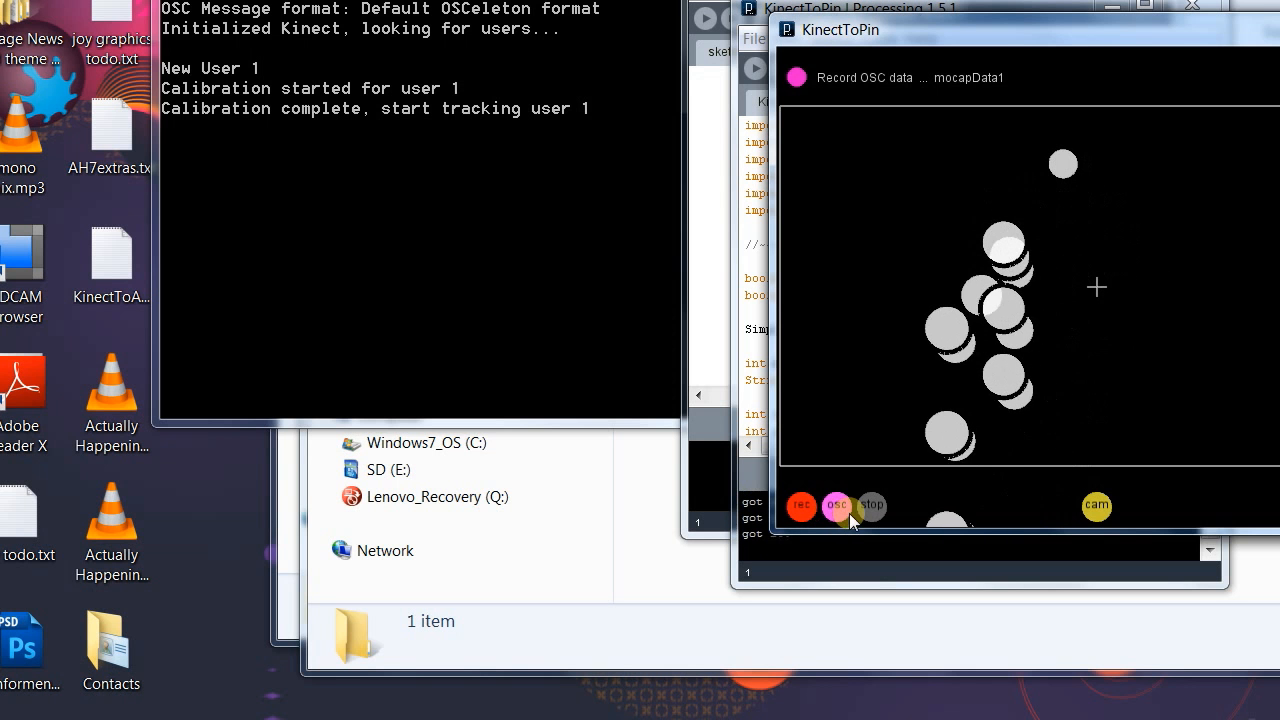
click(868, 510)
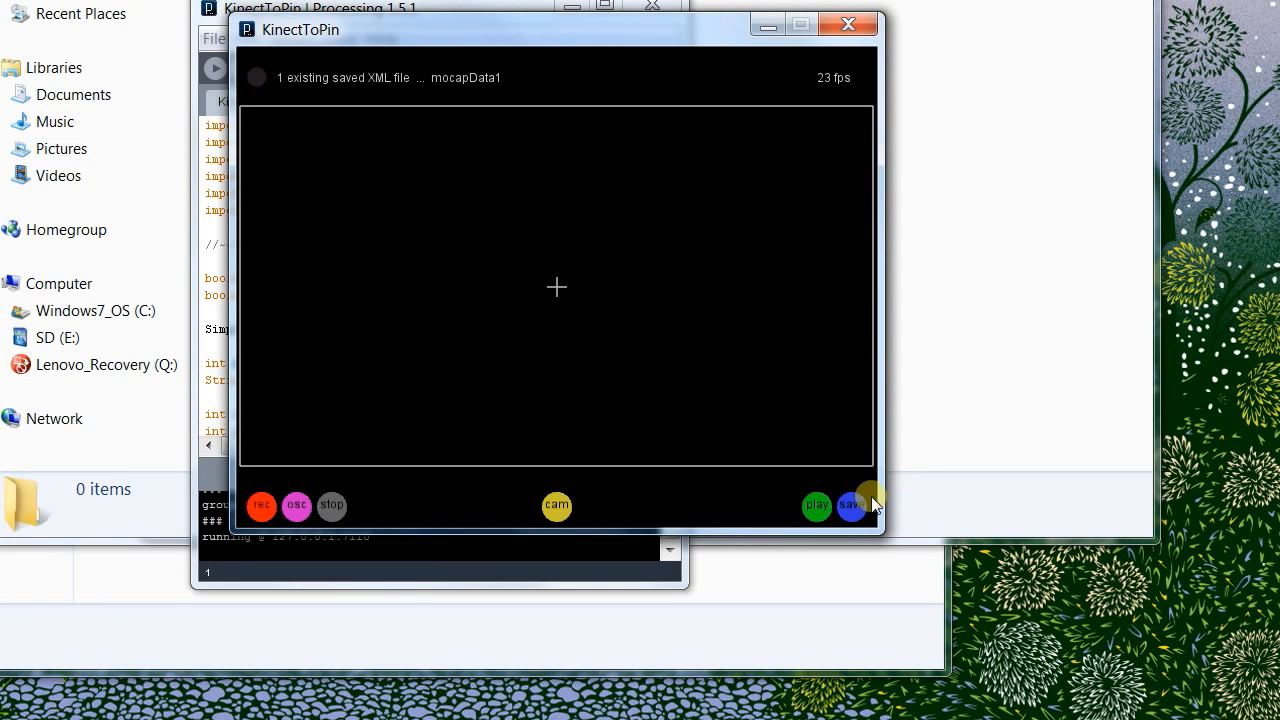
click(852, 507)
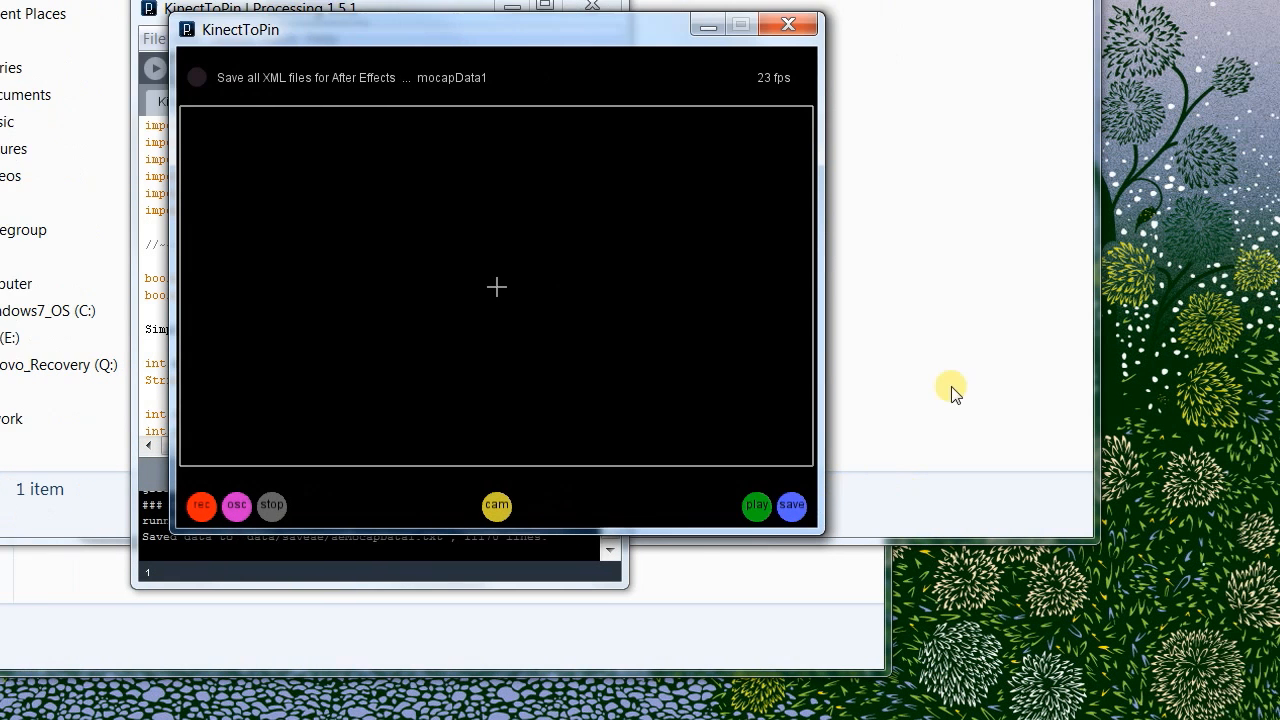
Bring up the saveae folder inside KinectToPin's data folder and open Processing's preferences.
click(1036, 375)
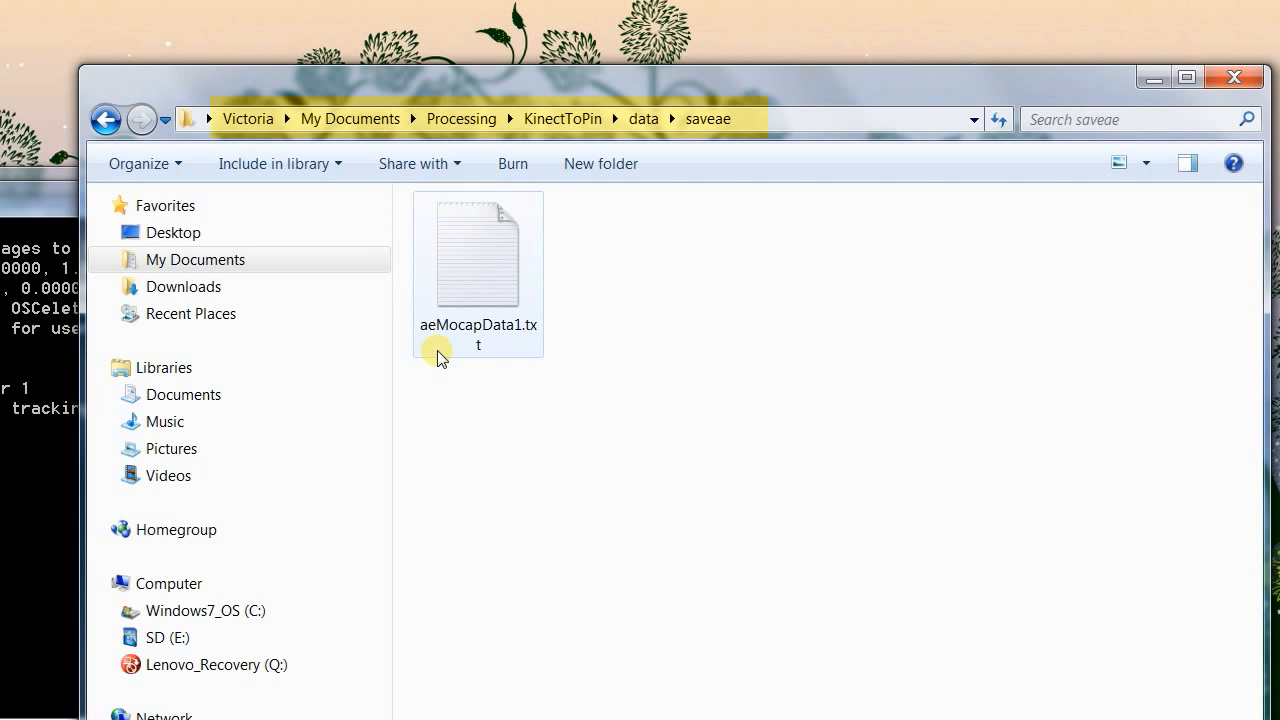
click(479, 530)
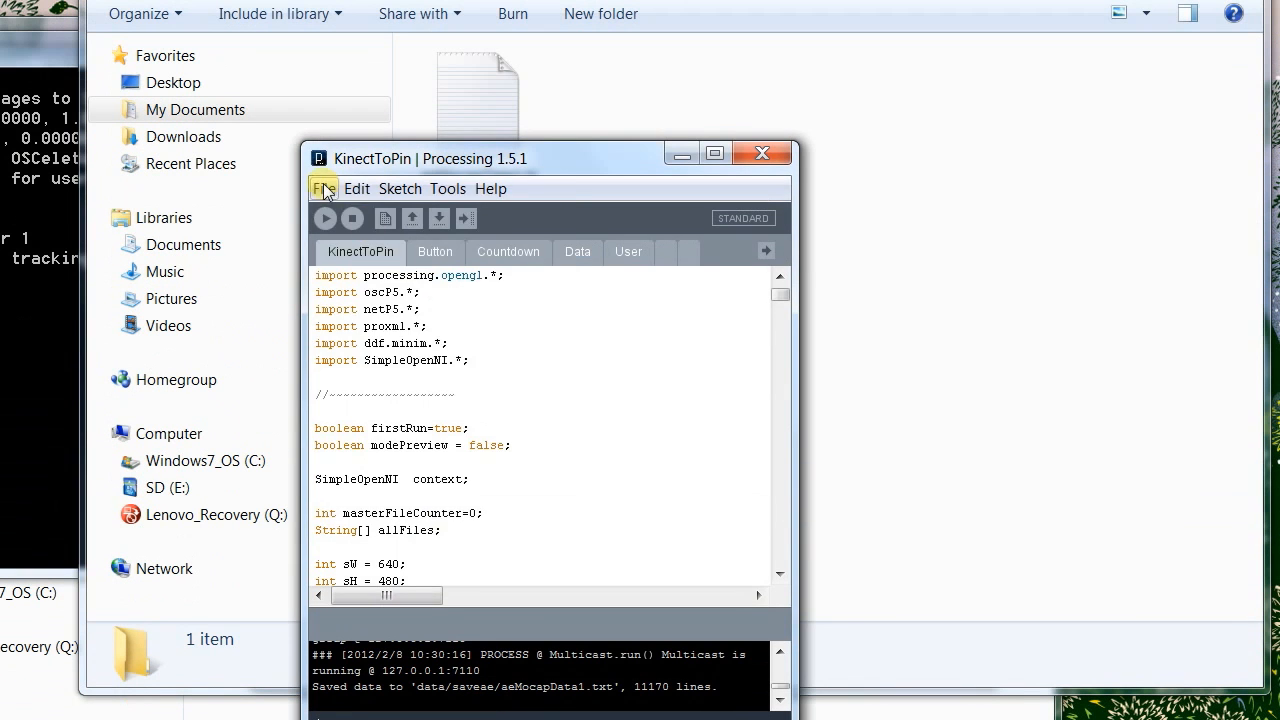
click(325, 191)
click(356, 504)
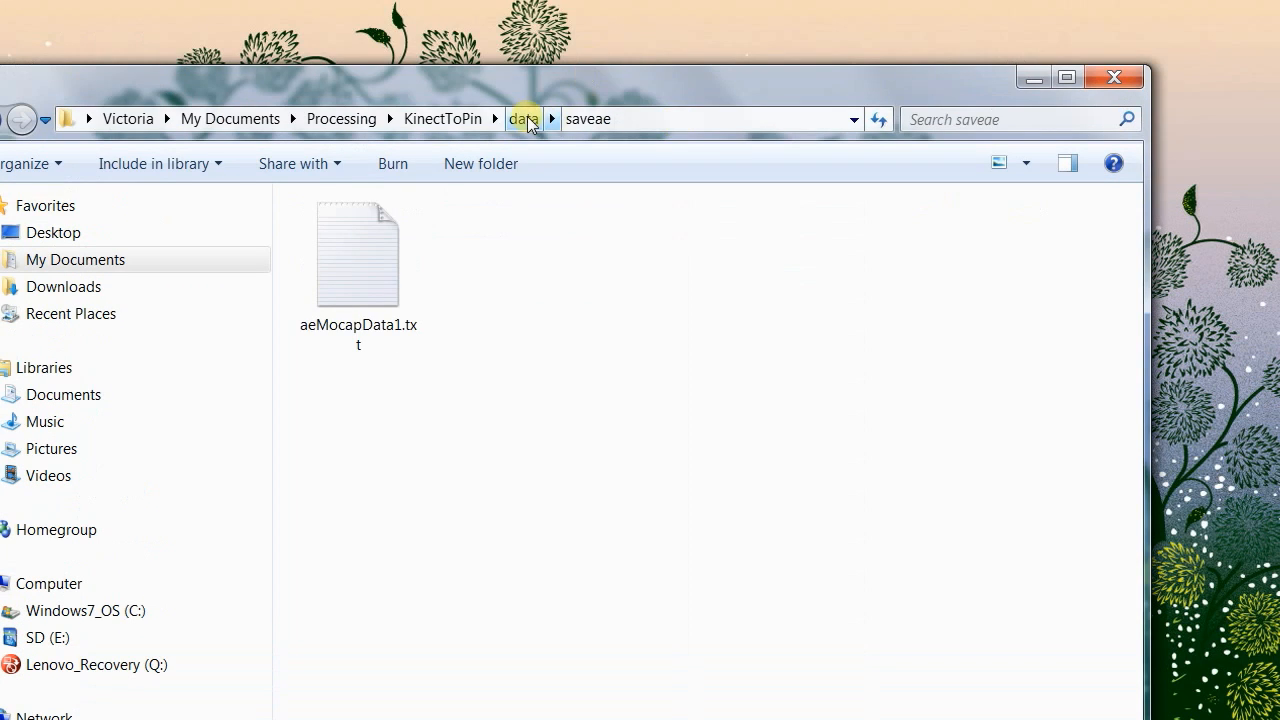
Open the savexml folder within data and select mocapData1.xml.
click(527, 118)
double_click(350, 262)
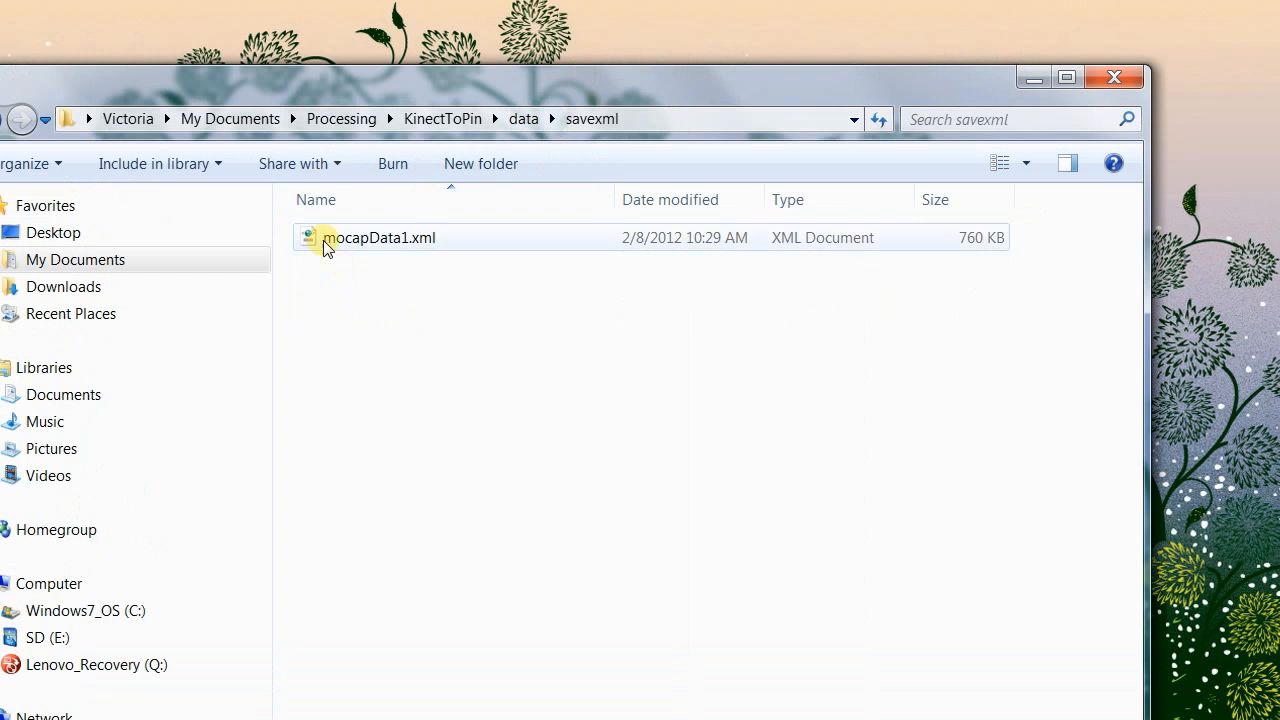
click(323, 240)
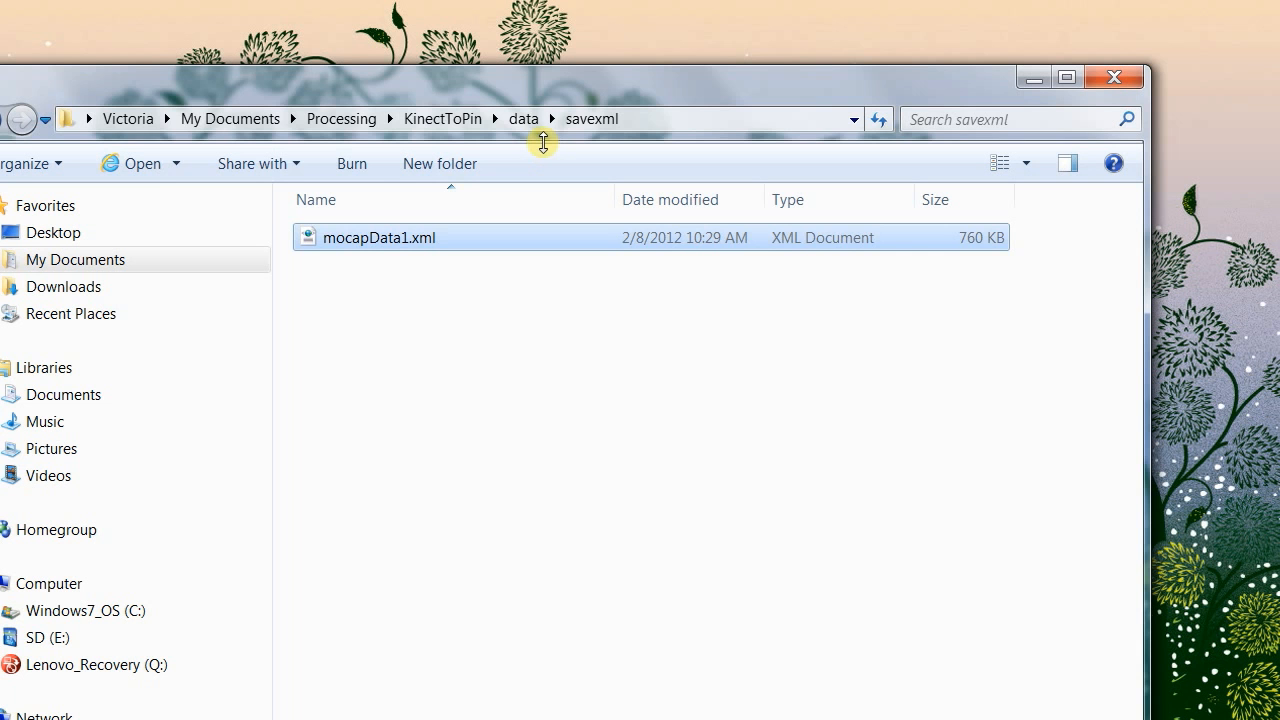
Return to the data folder and open aeMocapData1.txt from the saveae folder.
click(520, 119)
click(365, 240)
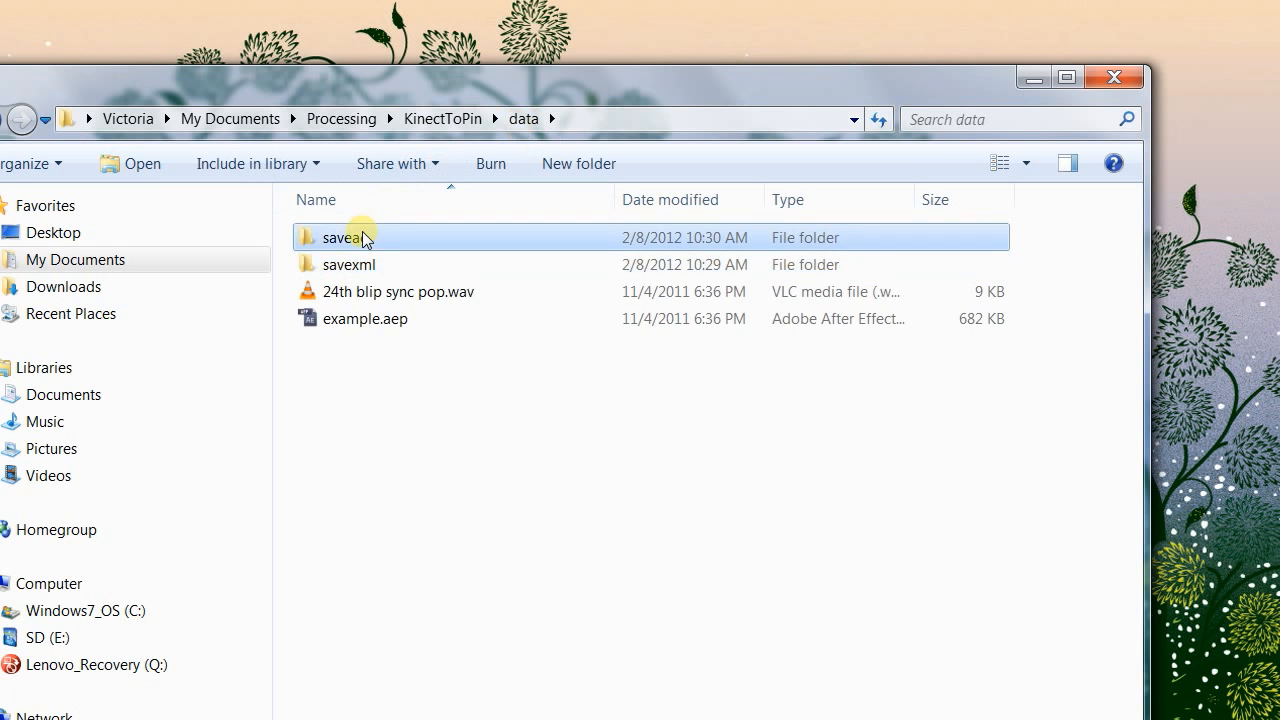
double_click(365, 238)
double_click(361, 233)
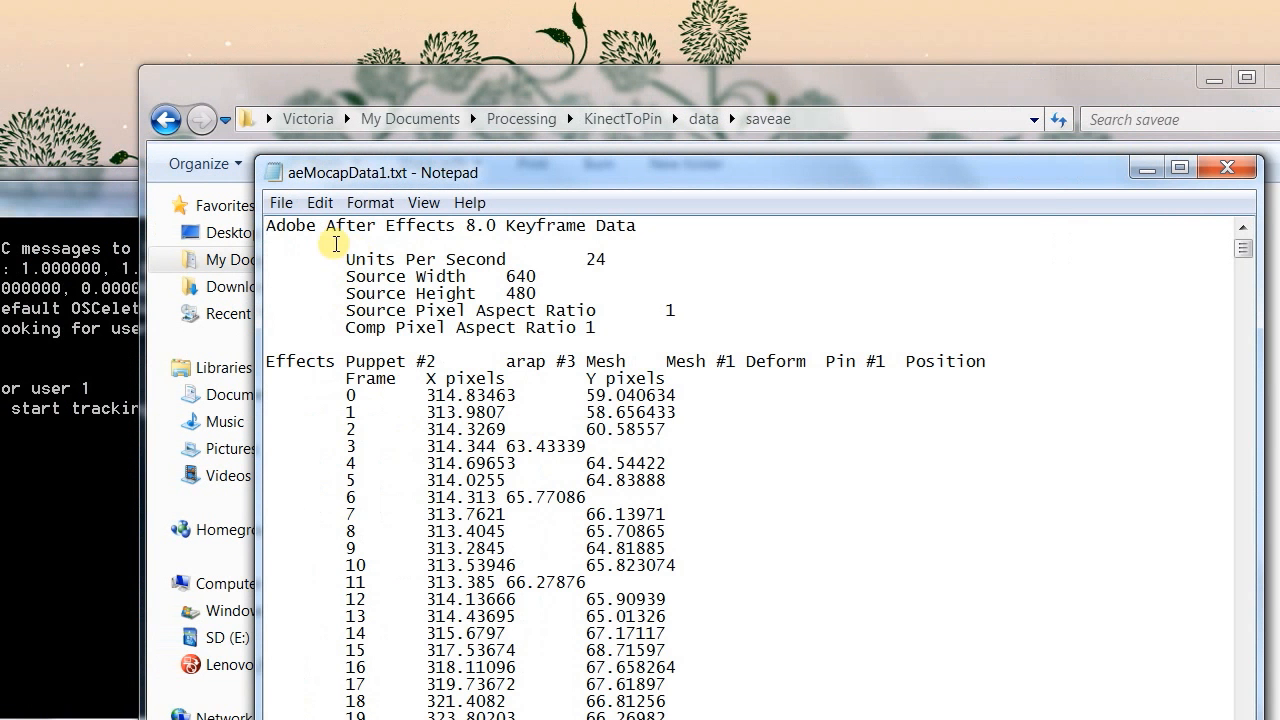
Select and copy all the keyframe data in aeMocapData1.txt, from the header line through the end.
drag(157, 244, 475, 215)
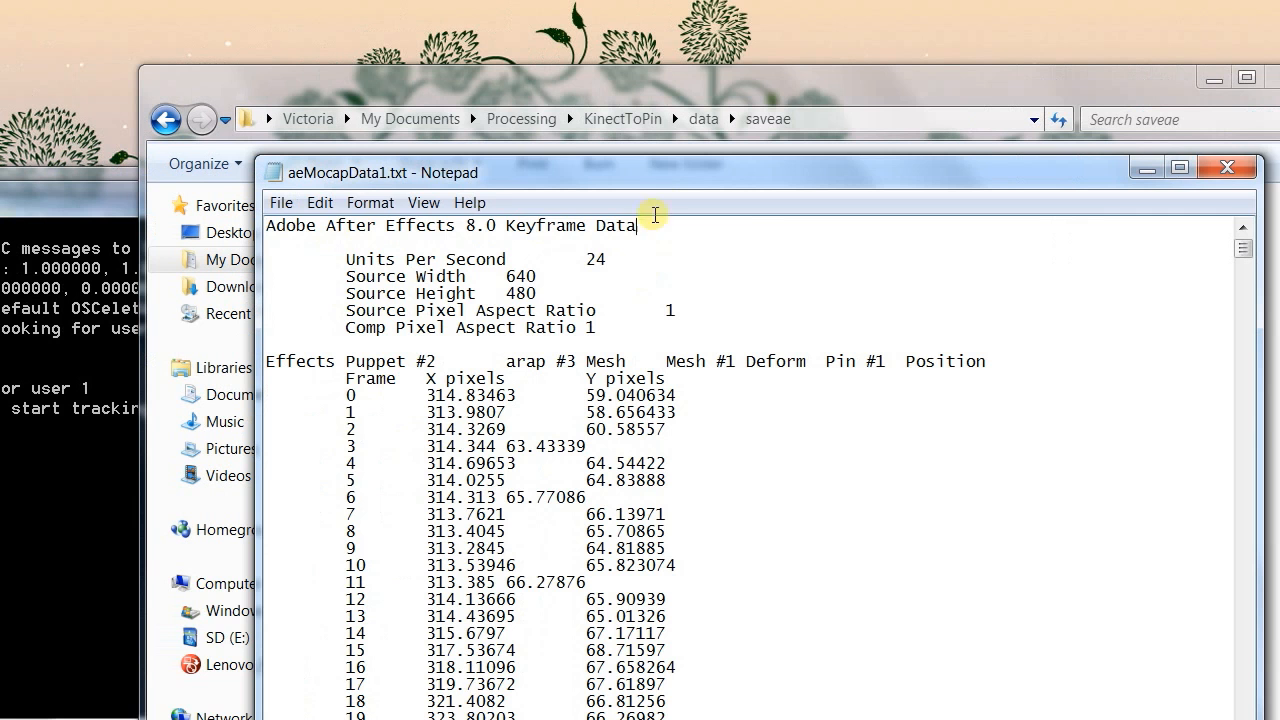
drag(655, 215, 203, 178)
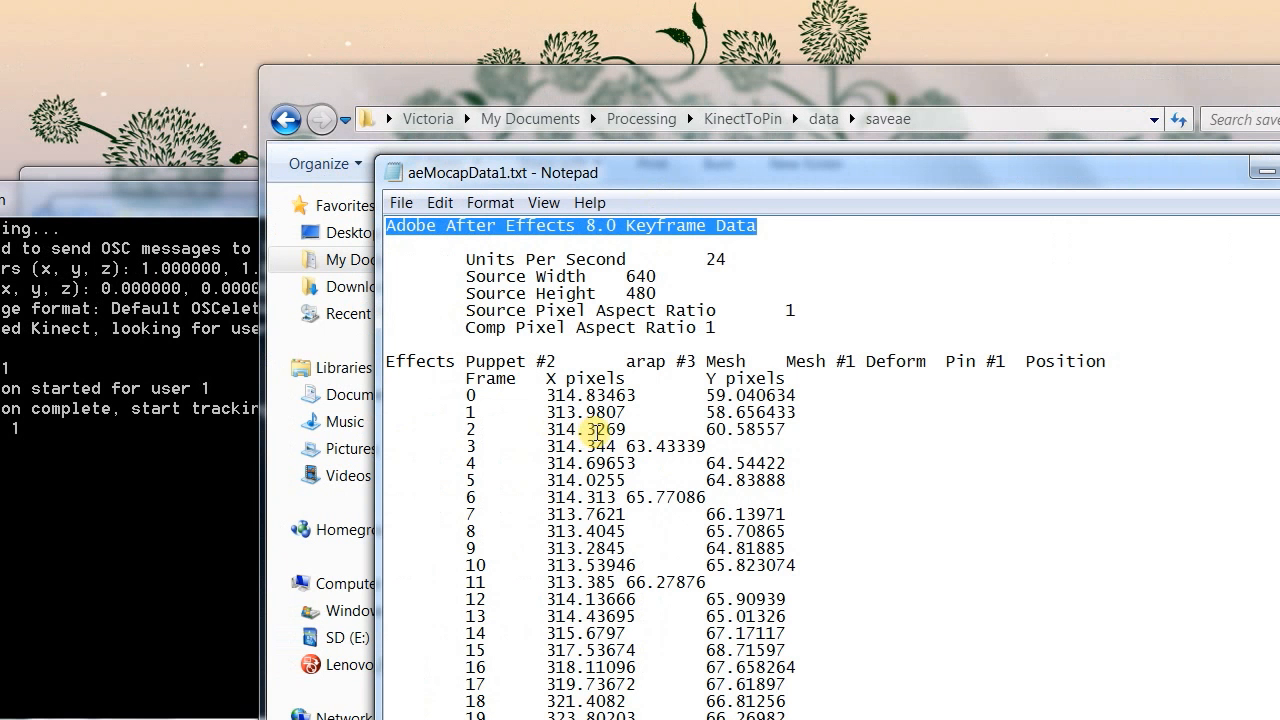
key(ctrl+a)
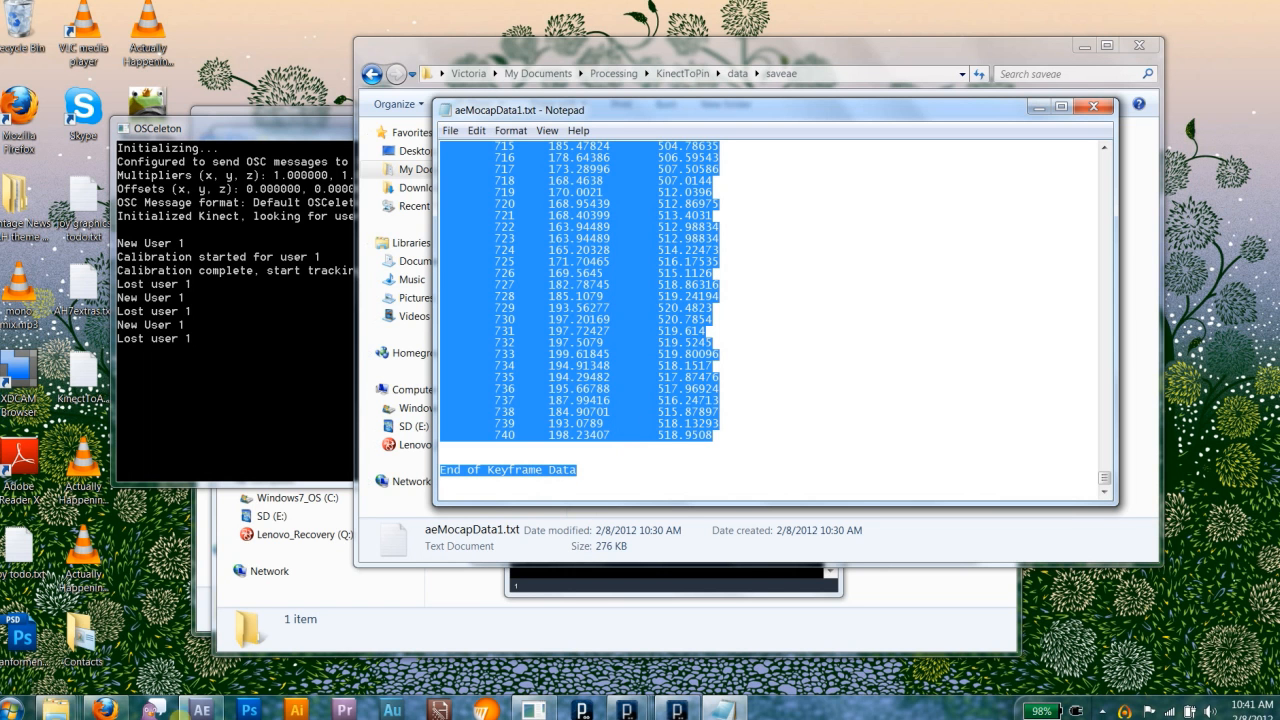
Switch to After Effects and paste the copied keyframe data onto the Source layer's puppet pins in the Puppet composition.
click(200, 709)
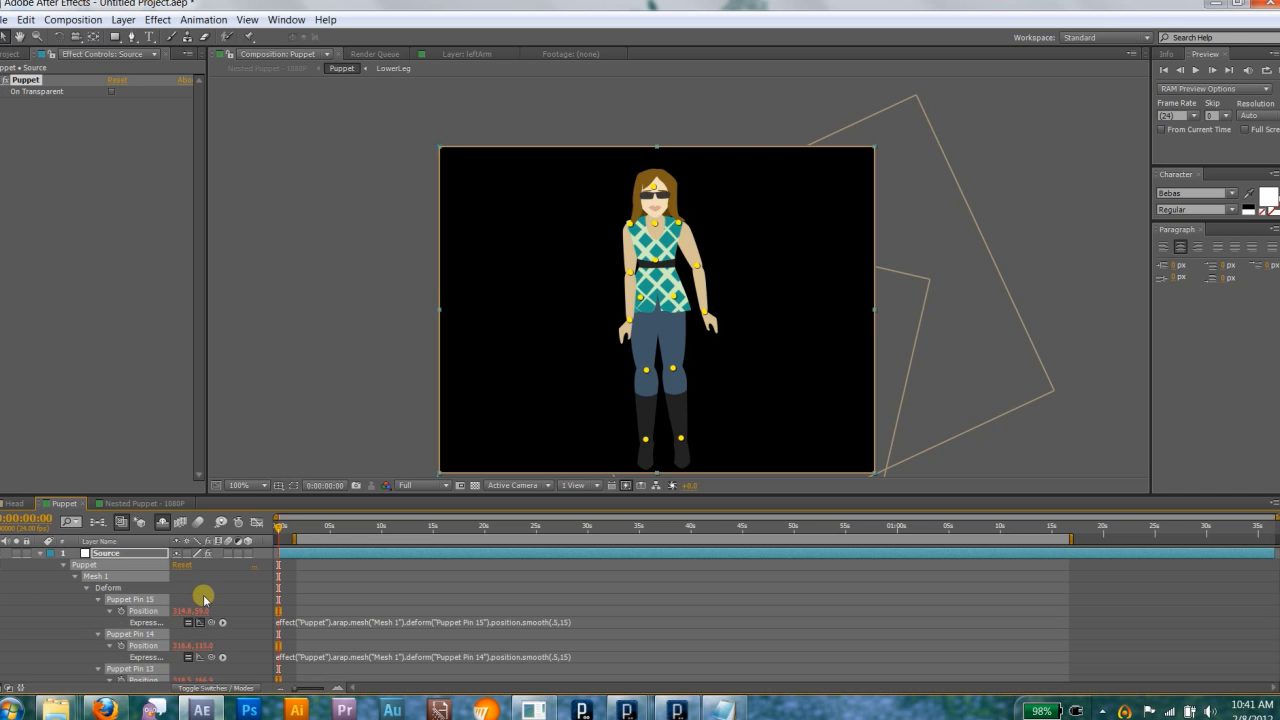
key(grave)
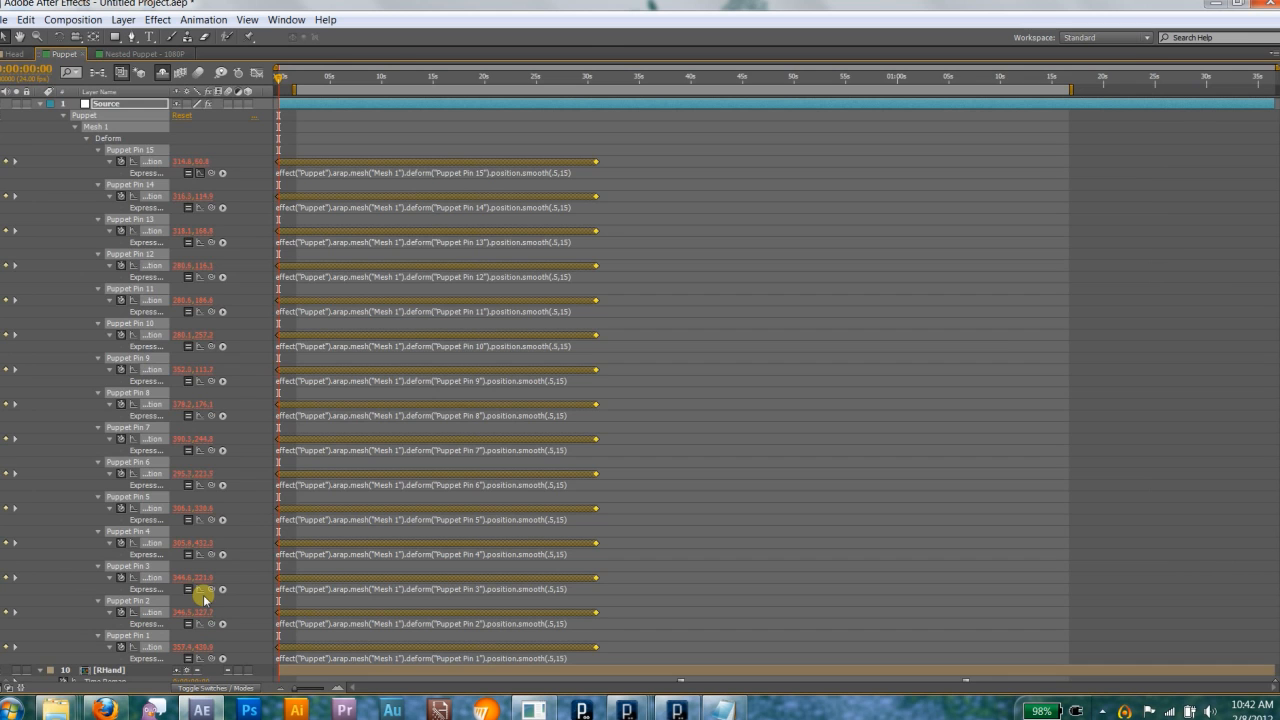
key(grave)
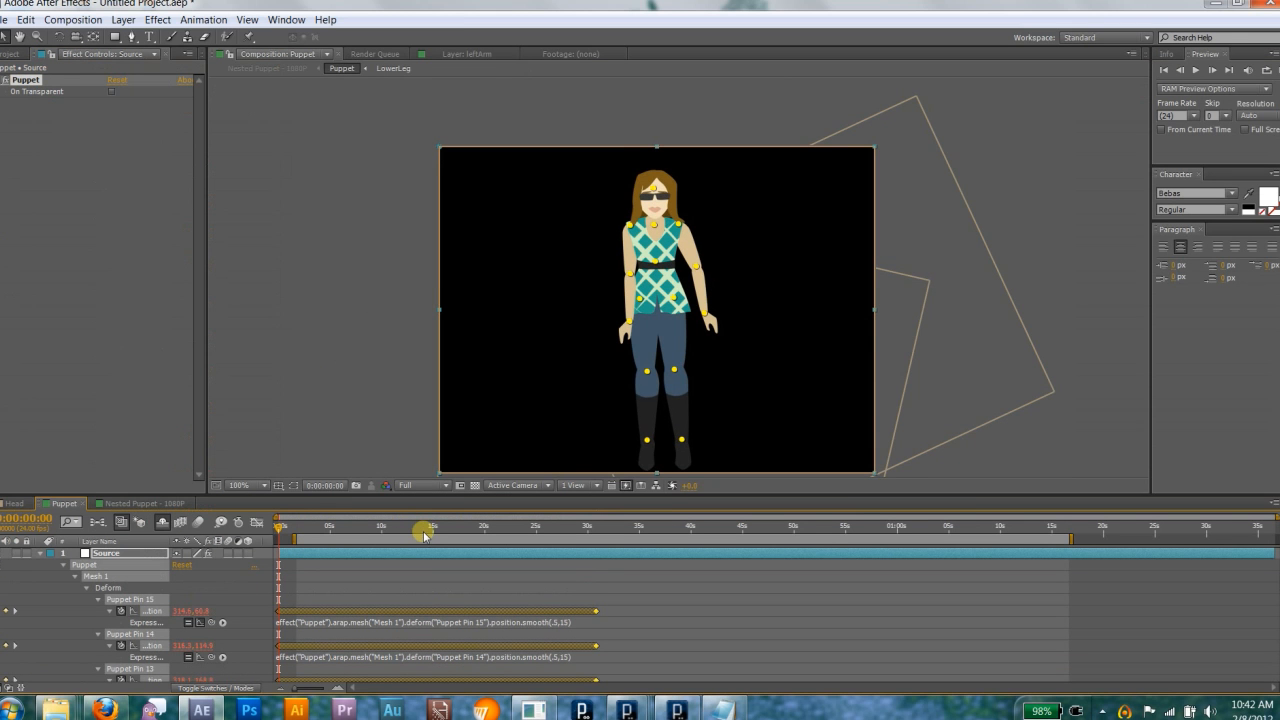
Scrub the Puppet composition to about 0:00:25:12 and back to about 0:00:22:21 to preview the captured motion.
drag(443, 530, 542, 562)
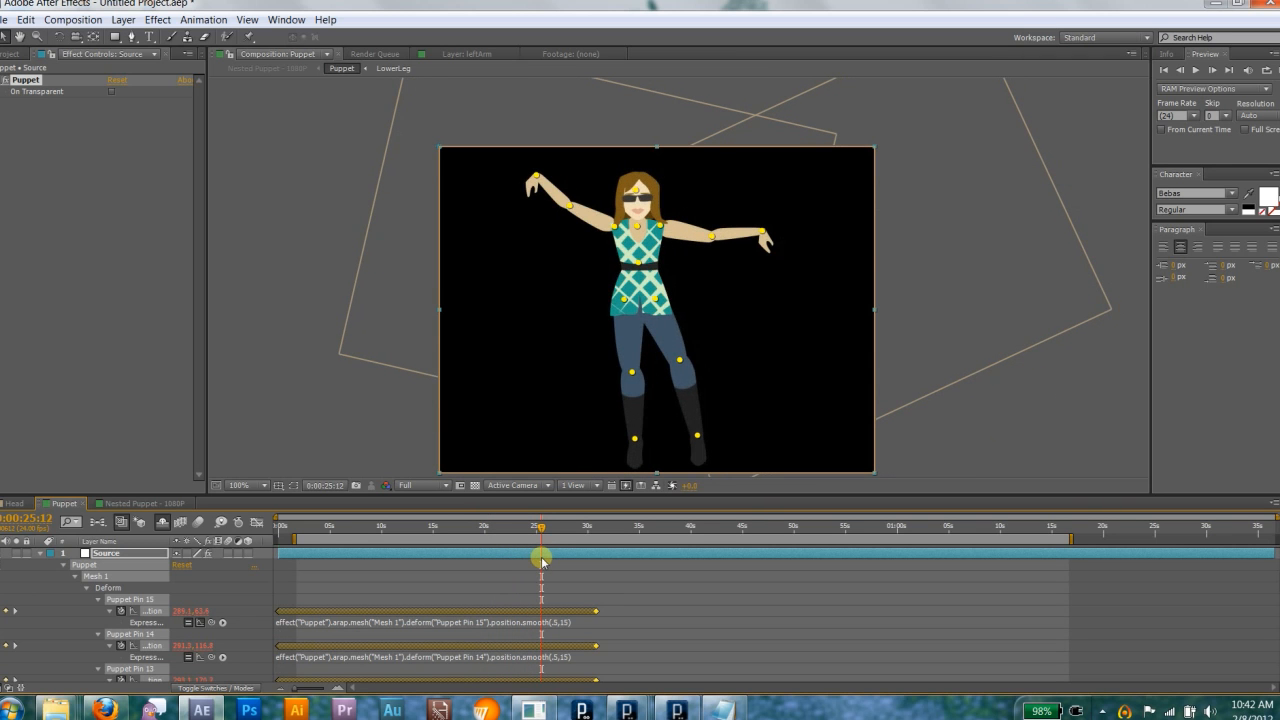
drag(542, 560, 514, 585)
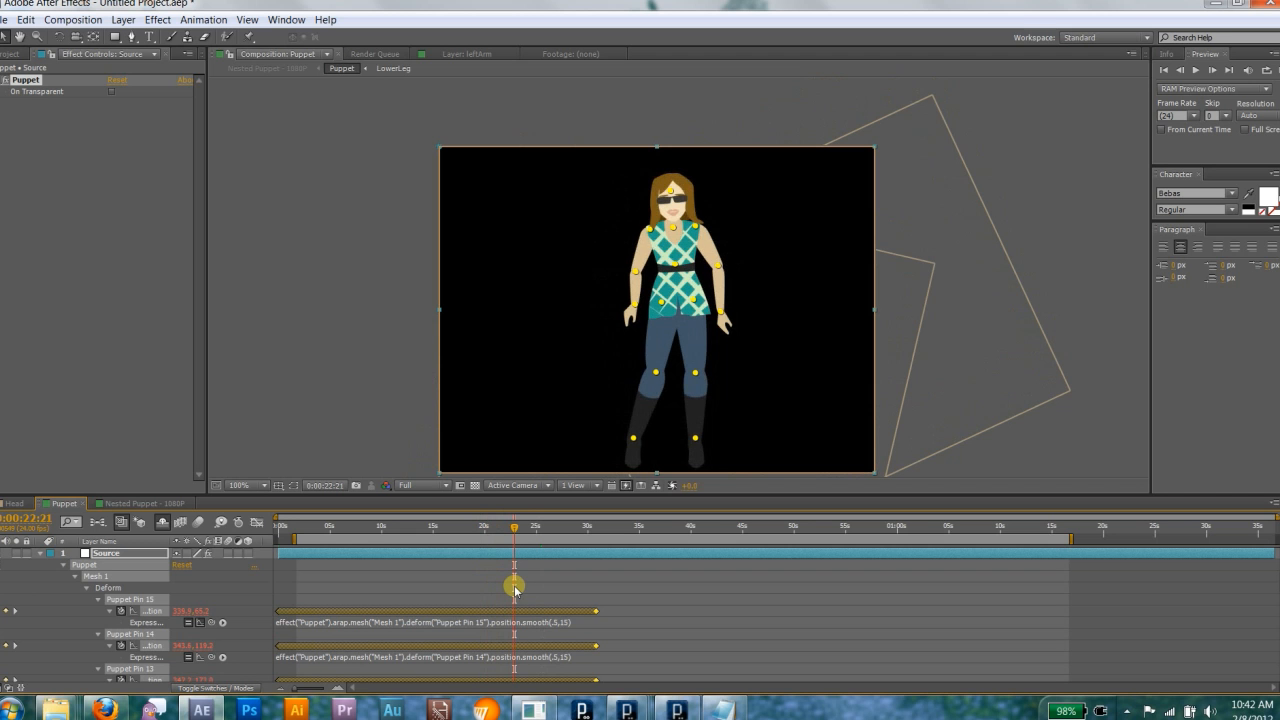